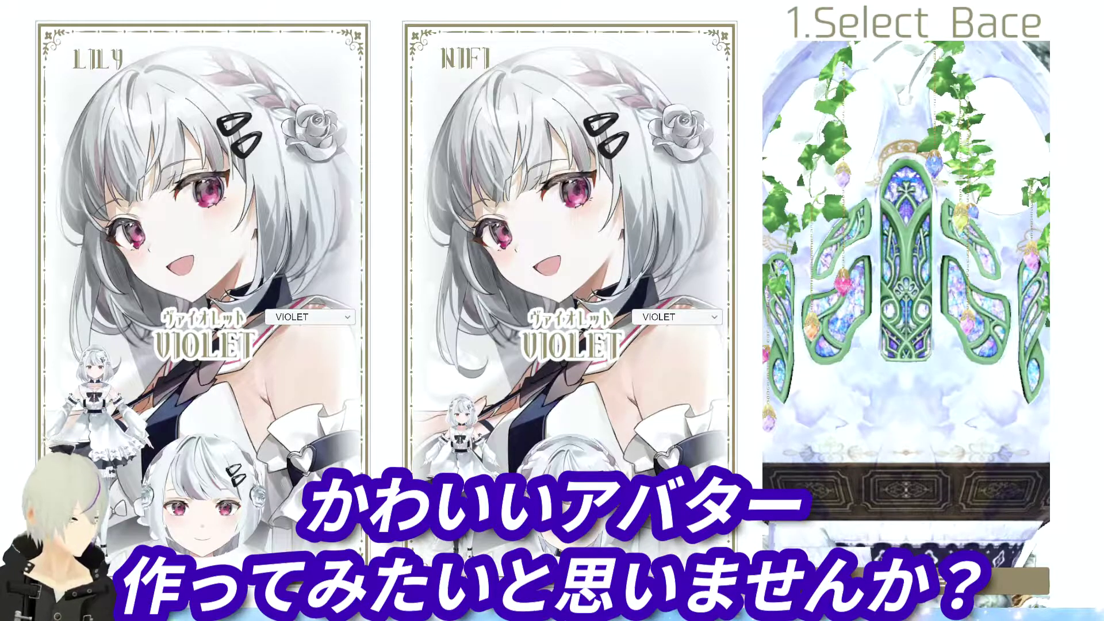
Try MAPLE as the base model for both the LILY and NIFI slots.
{"action": "left_click", "coordinate": [310, 316]}
{"action": "left_click", "coordinate": [312, 344]}
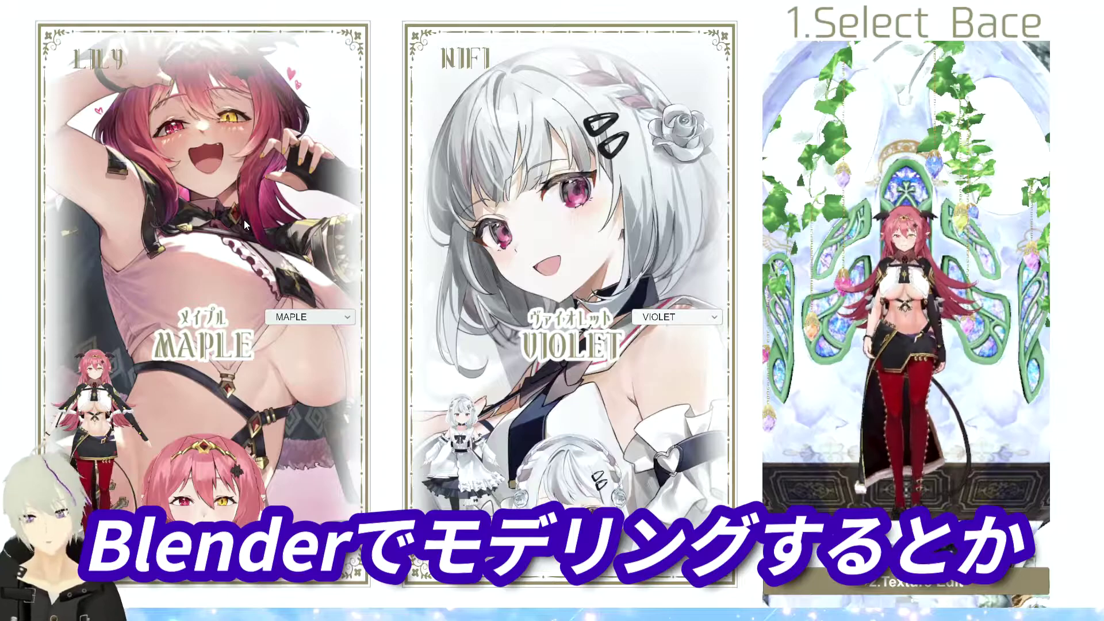
{"action": "left_click", "coordinate": [677, 317]}
{"action": "left_click", "coordinate": [658, 343]}
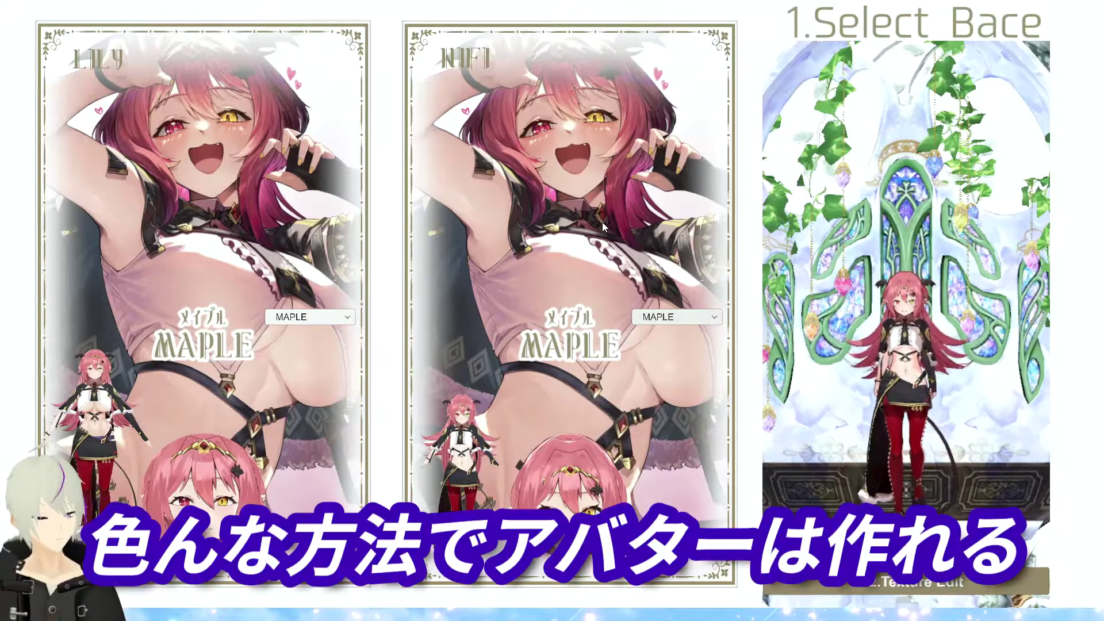
Set LUPINUS as the base model for both LILY and NIFI.
{"action": "left_click", "coordinate": [310, 316]}
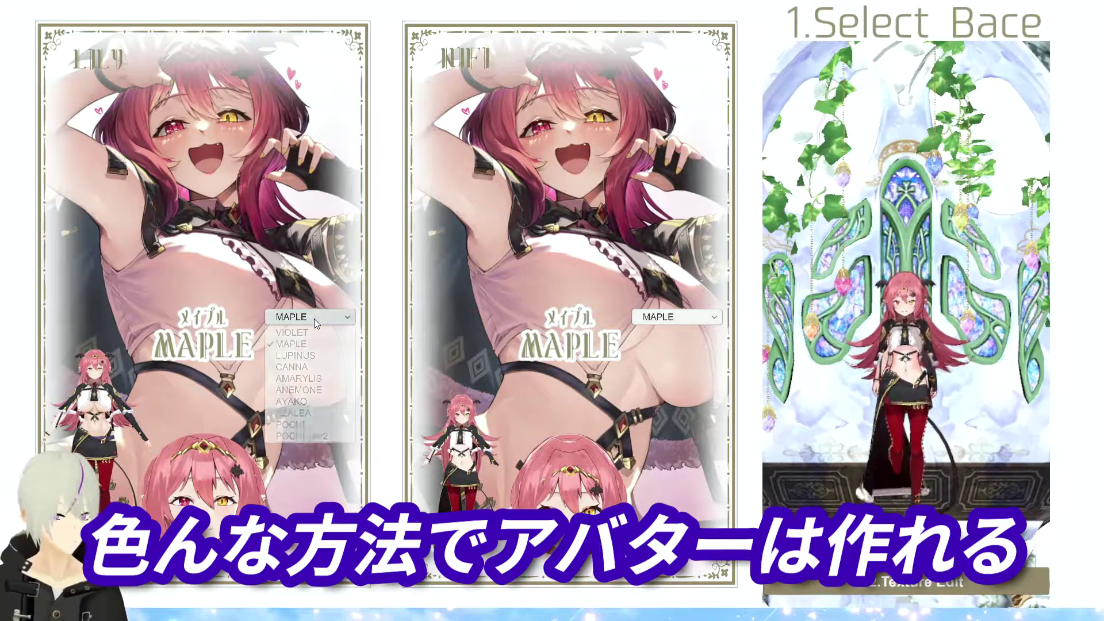
{"action": "left_click", "coordinate": [296, 356]}
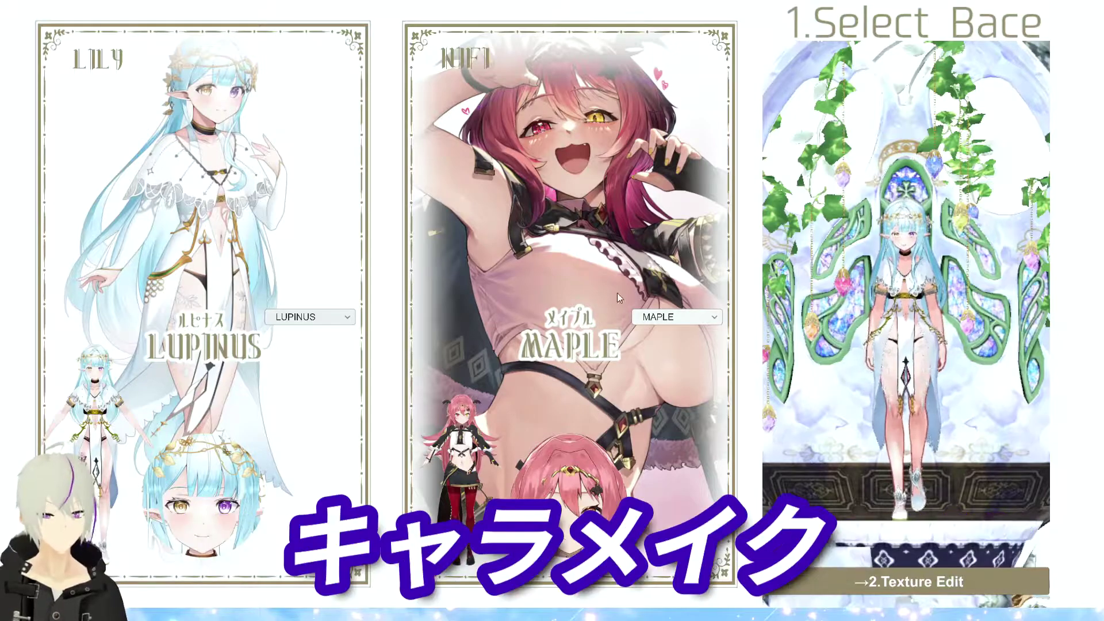
{"action": "left_click", "coordinate": [678, 316]}
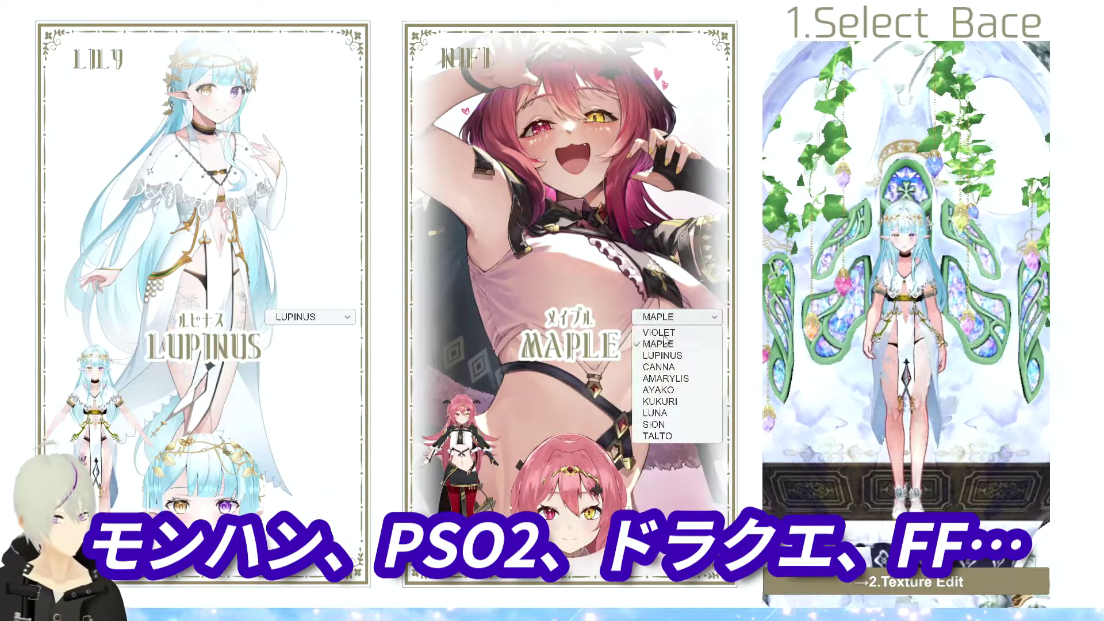
{"action": "left_click", "coordinate": [670, 356]}
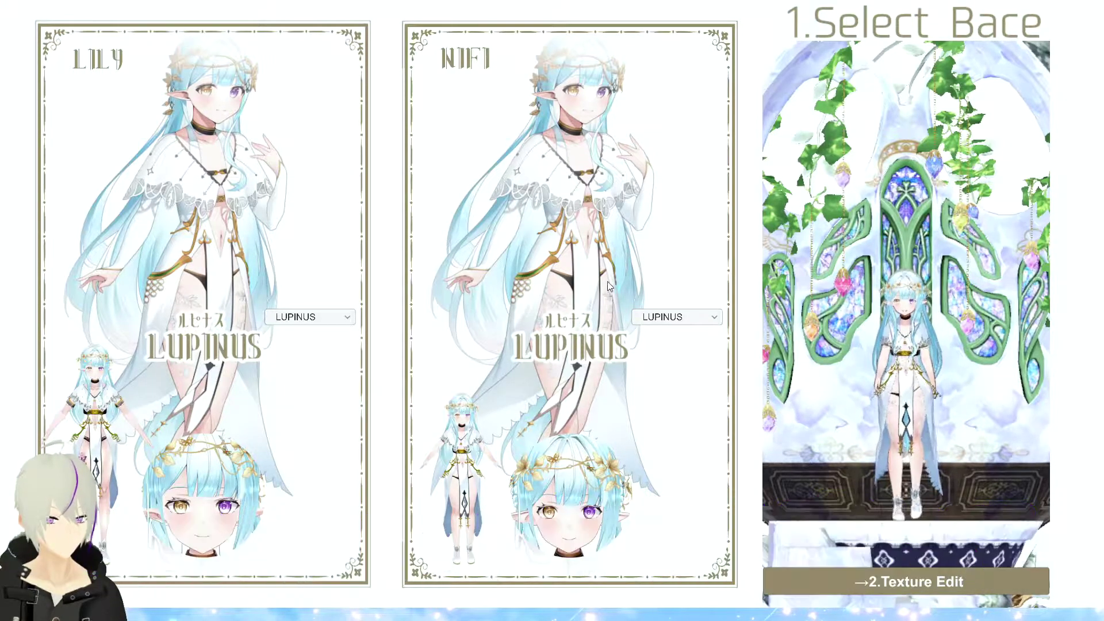
{"action": "scroll", "coordinate": [899, 292], "scroll_direction": "up", "scroll_amount": 2}
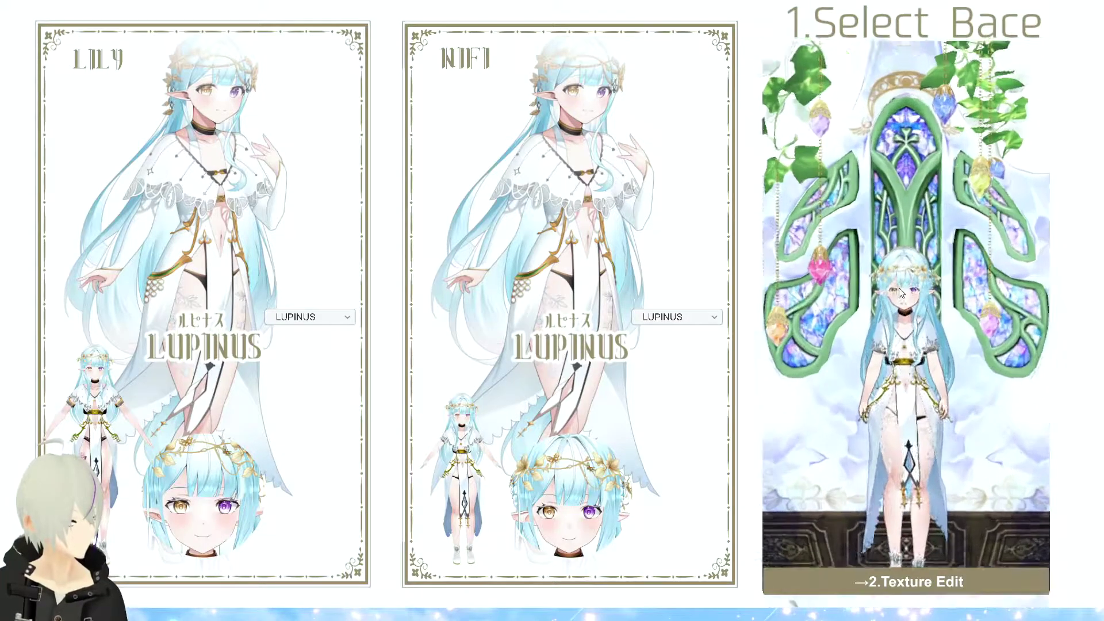
{"action": "scroll", "coordinate": [899, 292], "scroll_direction": "up", "scroll_amount": 5}
{"action": "scroll", "coordinate": [909, 277], "scroll_direction": "down", "scroll_amount": 3}
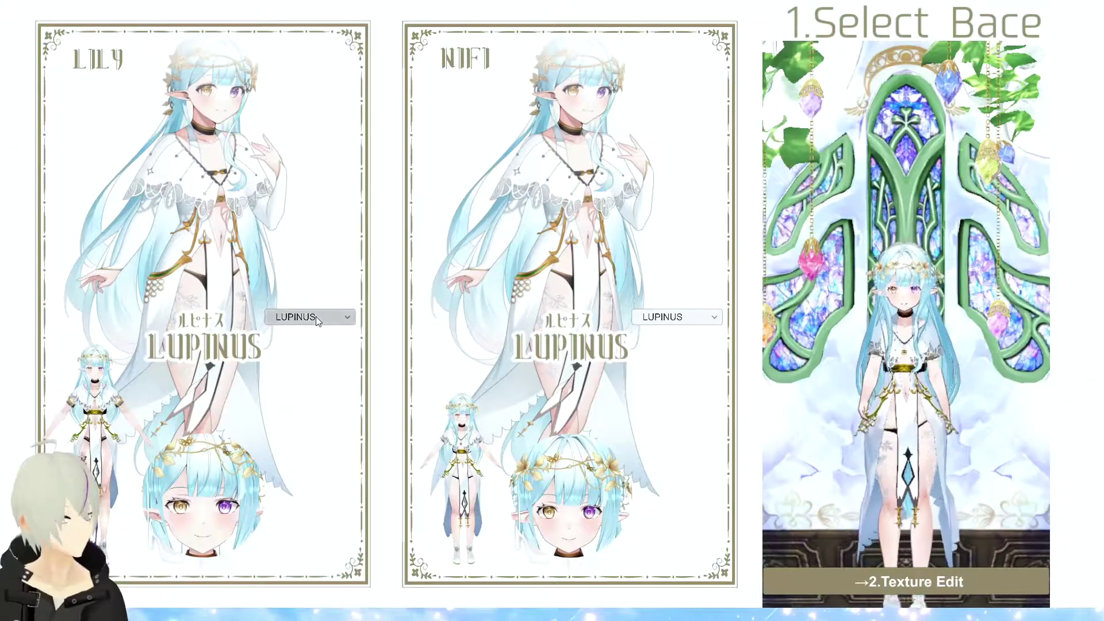
{"action": "left_click", "coordinate": [316, 317]}
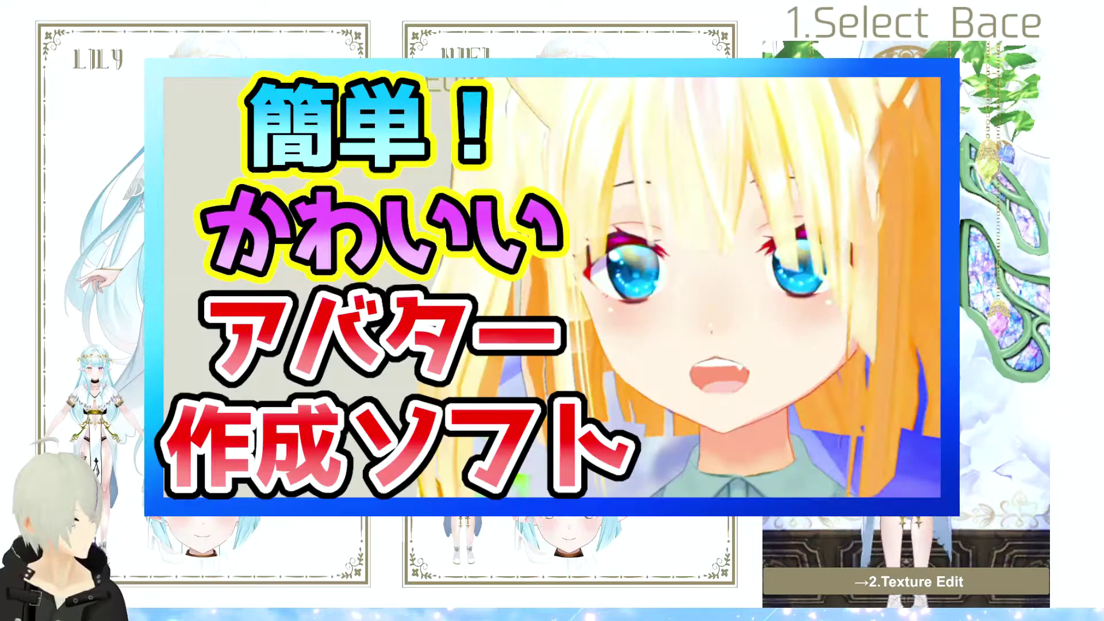
Try AMARYLIS for LILY, AYAKO for NIFI, then ANEMONE for LILY.
{"action": "left_click", "coordinate": [311, 389]}
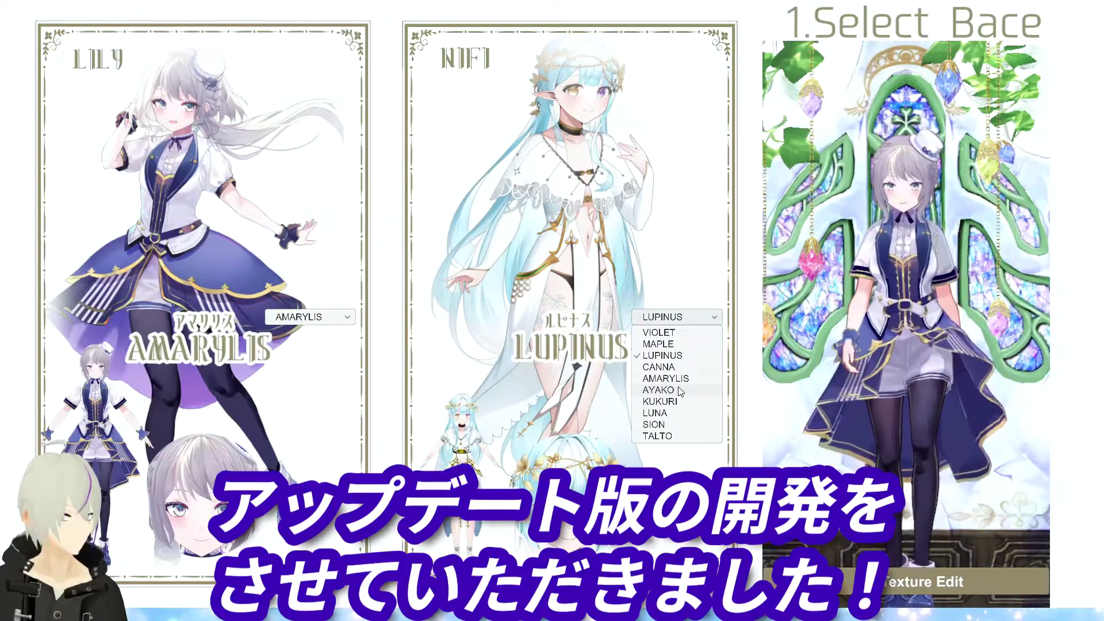
{"action": "left_click", "coordinate": [680, 391]}
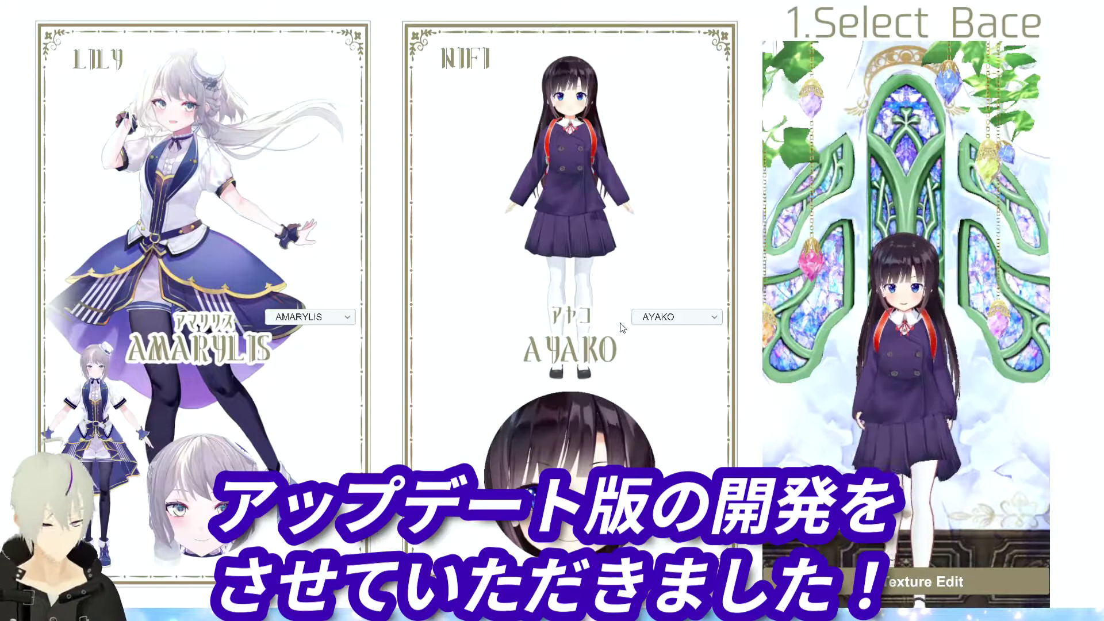
{"action": "left_click", "coordinate": [310, 317]}
{"action": "left_click", "coordinate": [314, 393]}
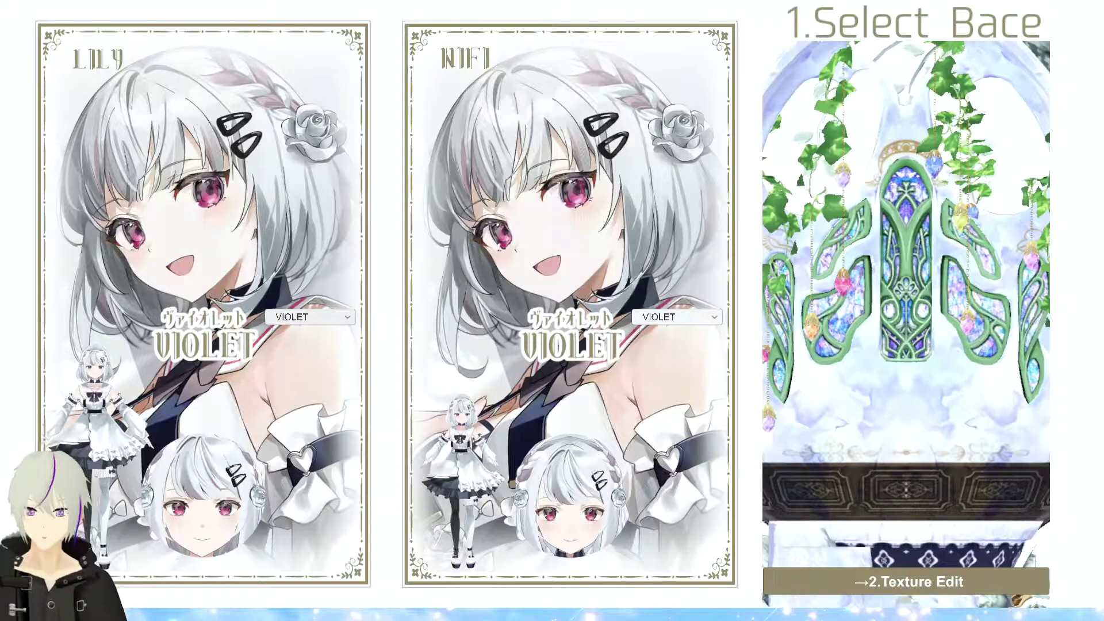
Try AYAKO and VIOLET for LILY, settle on AMARYLIS, then proceed to Texture Edit.
{"action": "left_click", "coordinate": [298, 322]}
{"action": "left_click", "coordinate": [303, 404]}
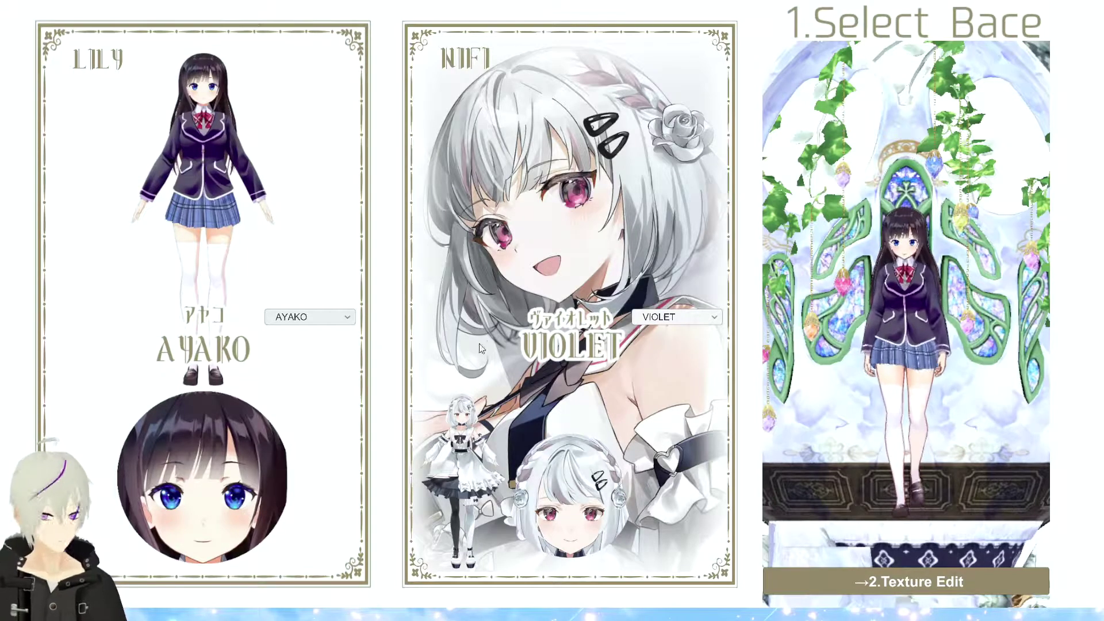
{"action": "left_click", "coordinate": [311, 317]}
{"action": "left_click", "coordinate": [304, 335]}
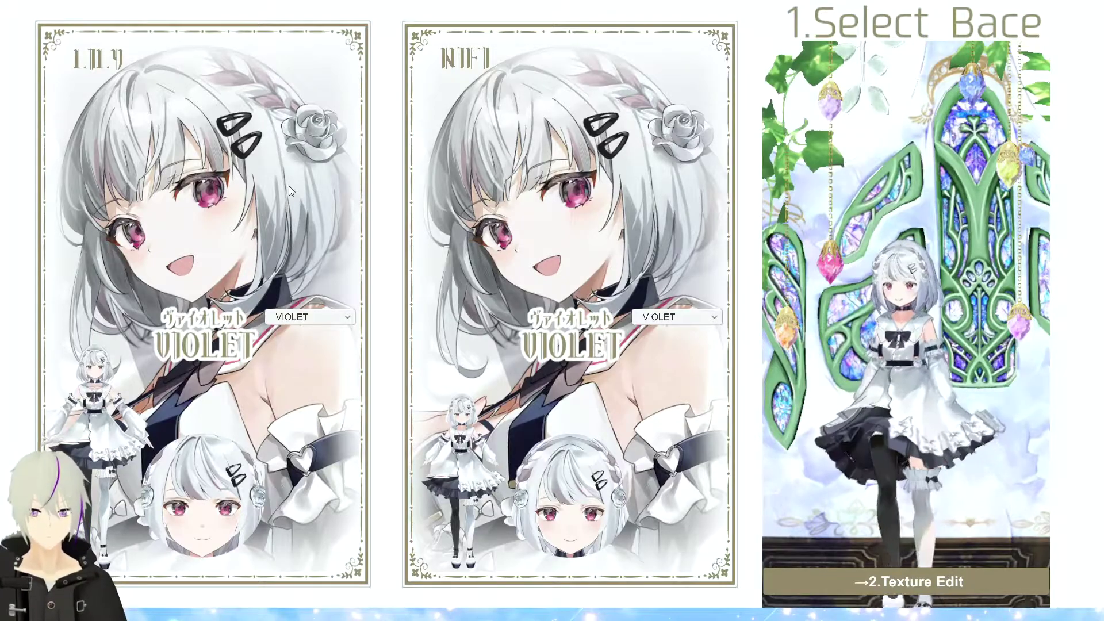
{"action": "left_click", "coordinate": [305, 317]}
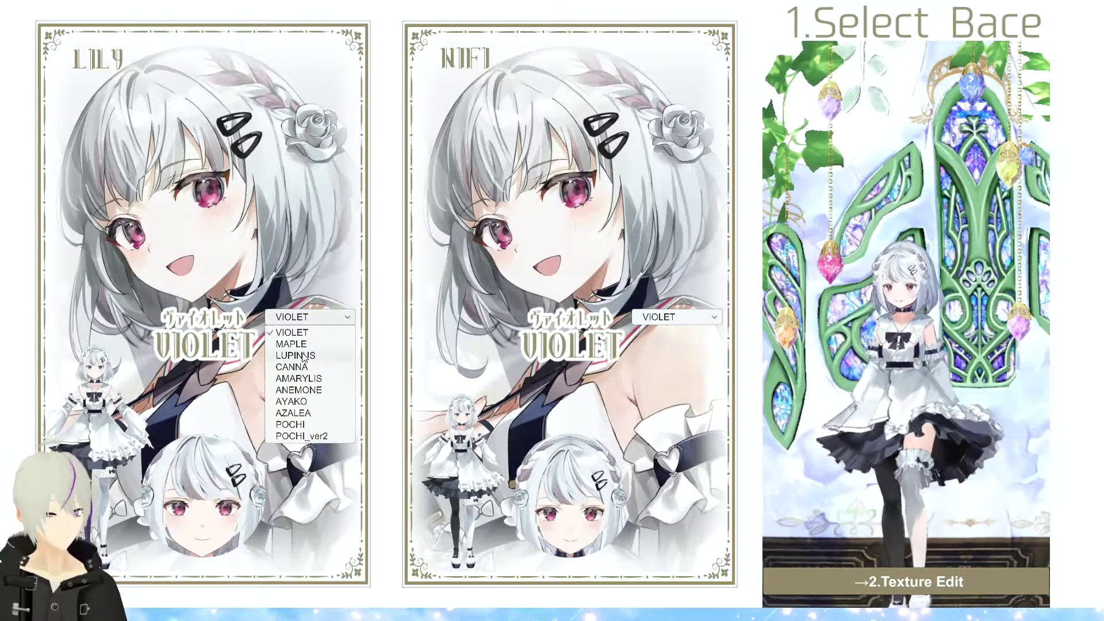
{"action": "left_click", "coordinate": [301, 344]}
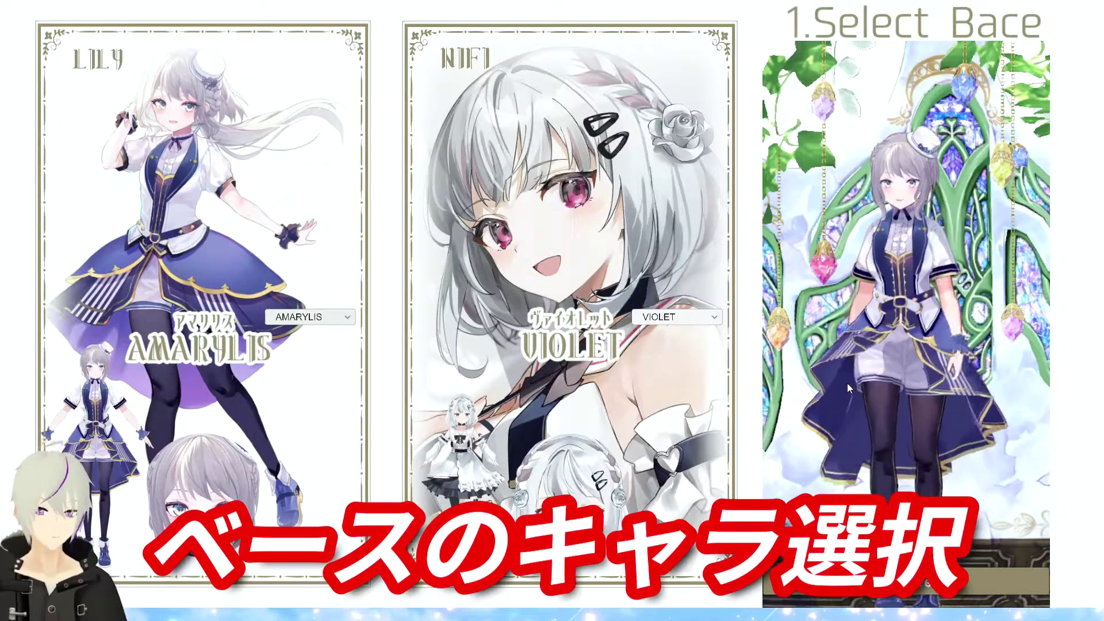
{"action": "mouse_move", "coordinate": [847, 383]}
{"action": "left_mouse_down"}
{"action": "mouse_move", "coordinate": [1094, 289]}
{"action": "mouse_move", "coordinate": [905, 231]}
{"action": "mouse_move", "coordinate": [831, 347]}
{"action": "left_mouse_up"}
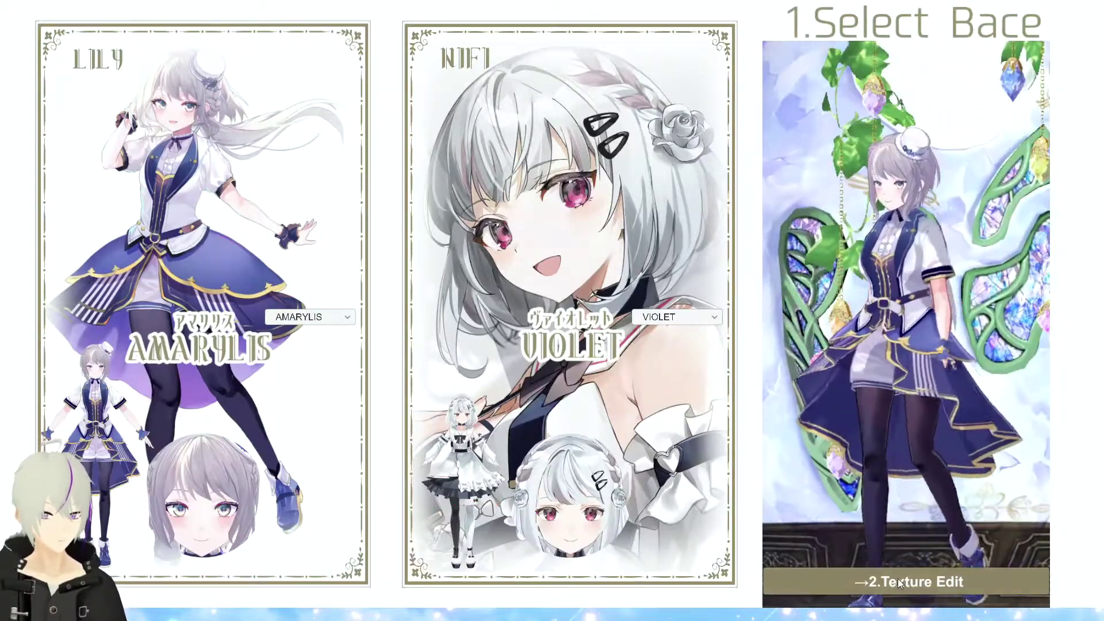
{"action": "left_click", "coordinate": [898, 579]}
{"action": "scroll", "coordinate": [553, 187], "scroll_direction": "up", "scroll_amount": 3}
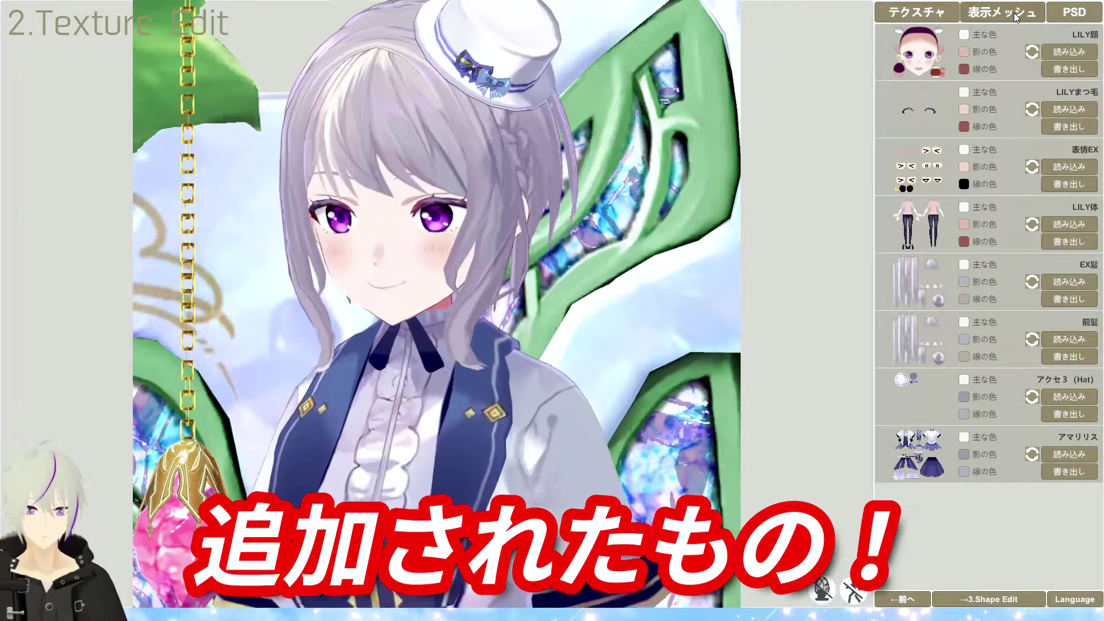
Turn on the short front hair (EX-前髪-ショート) and cat ears (EX-ネコ耳) meshes.
{"action": "left_click", "coordinate": [1013, 13]}
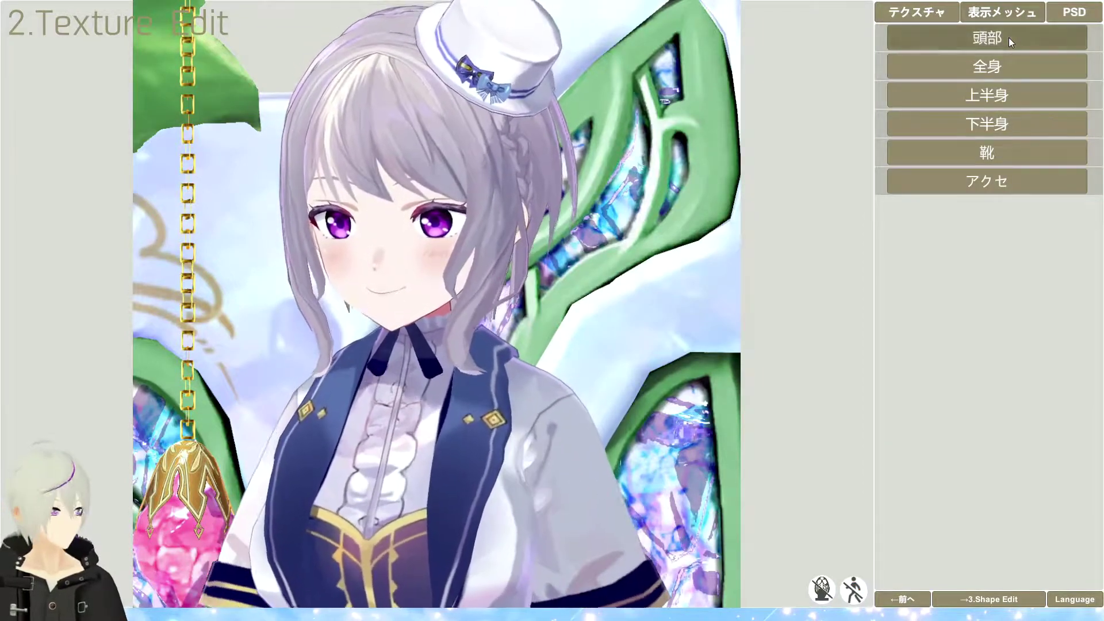
{"action": "left_click", "coordinate": [1008, 37]}
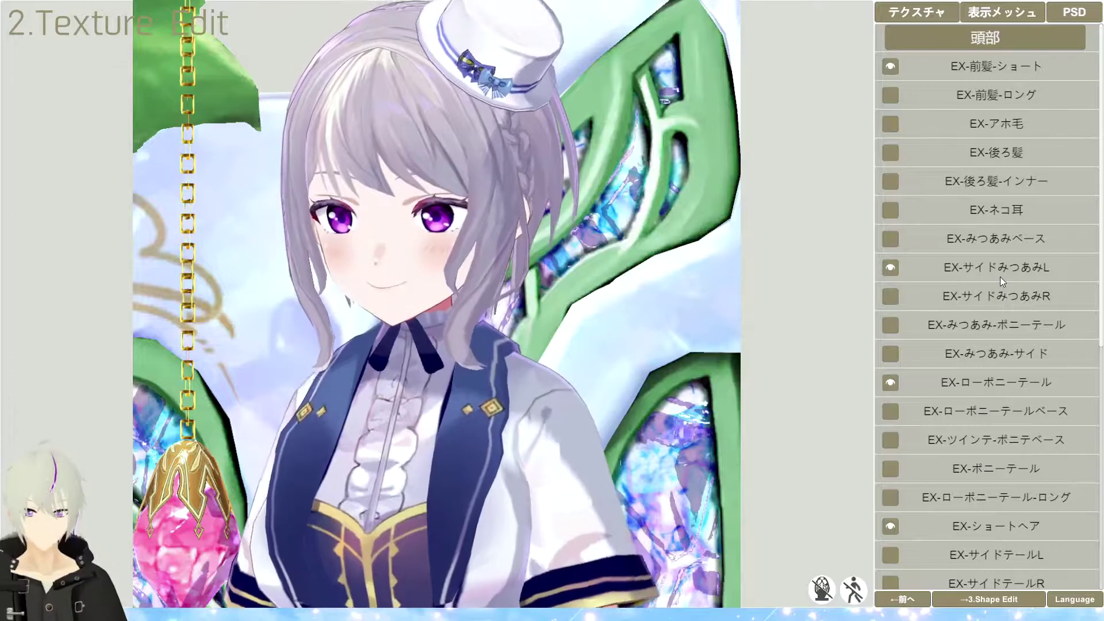
{"action": "scroll", "coordinate": [996, 271], "scroll_direction": "down", "scroll_amount": 3}
{"action": "scroll", "coordinate": [991, 274], "scroll_direction": "down", "scroll_amount": 1}
{"action": "scroll", "coordinate": [995, 270], "scroll_direction": "down", "scroll_amount": 1}
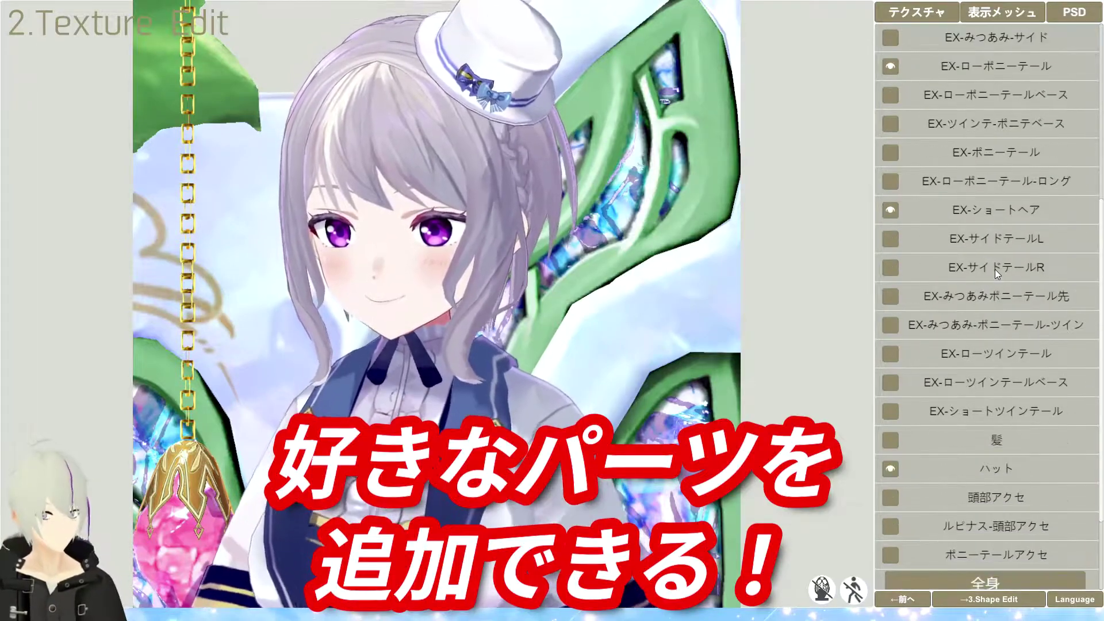
{"action": "scroll", "coordinate": [995, 269], "scroll_direction": "down", "scroll_amount": 1}
{"action": "scroll", "coordinate": [996, 275], "scroll_direction": "up", "scroll_amount": 2}
{"action": "scroll", "coordinate": [1005, 277], "scroll_direction": "up", "scroll_amount": 2}
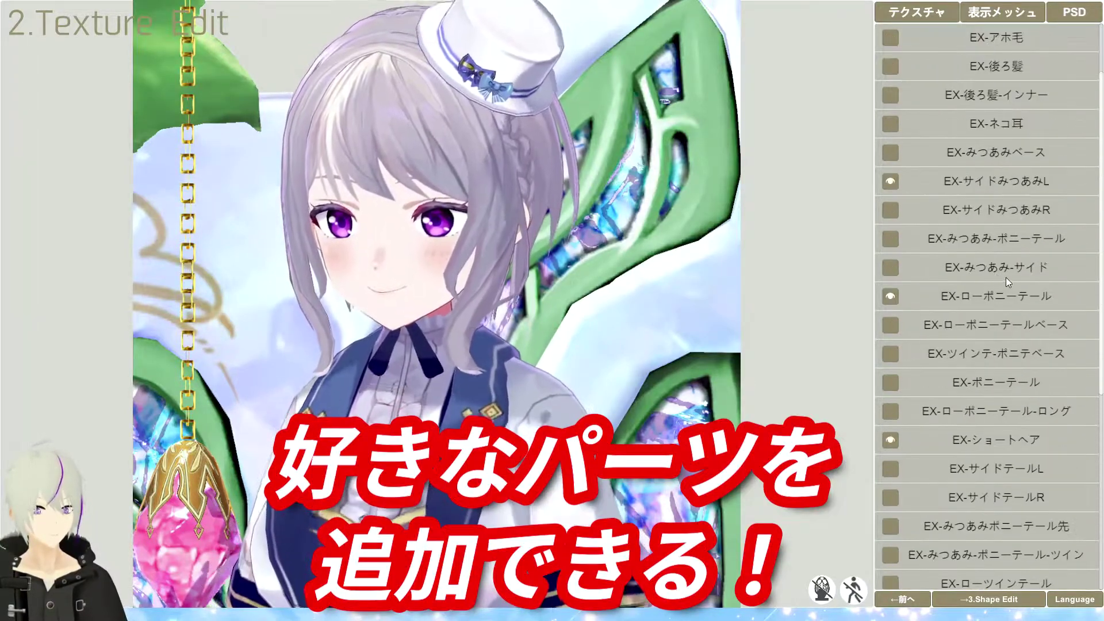
{"action": "scroll", "coordinate": [1003, 278], "scroll_direction": "up", "scroll_amount": 2}
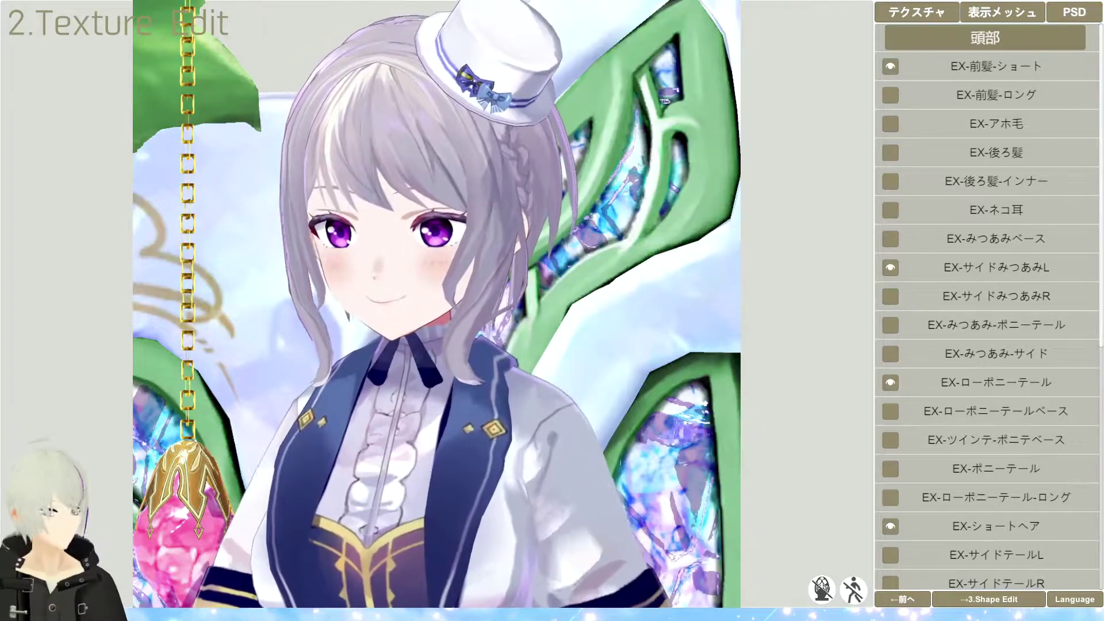
{"action": "scroll", "coordinate": [377, 179], "scroll_direction": "down", "scroll_amount": 5}
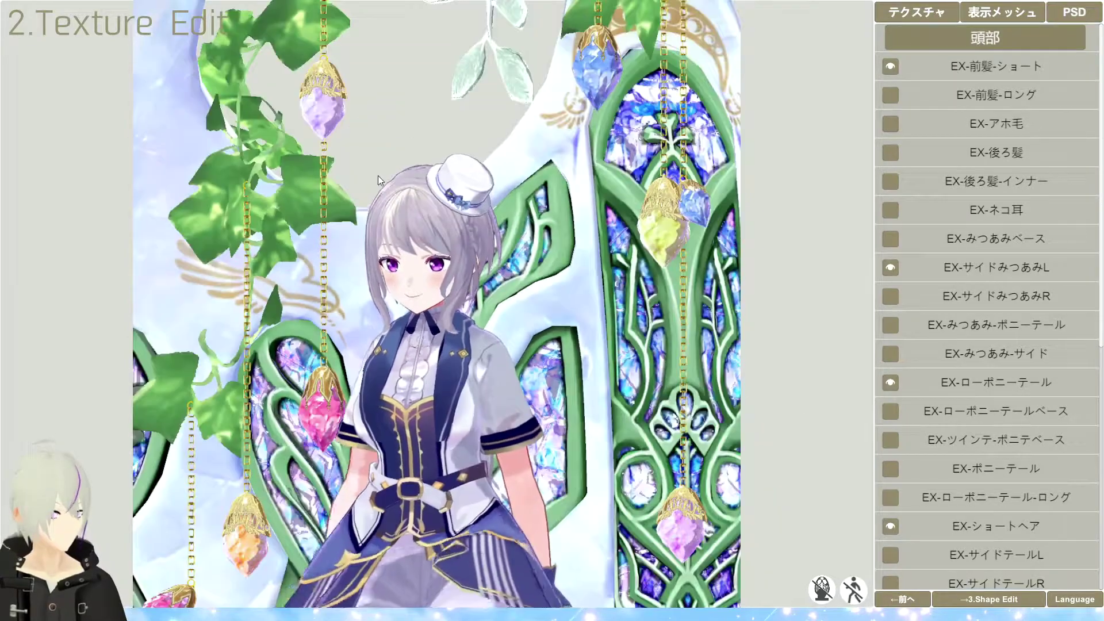
{"action": "left_click", "coordinate": [891, 96]}
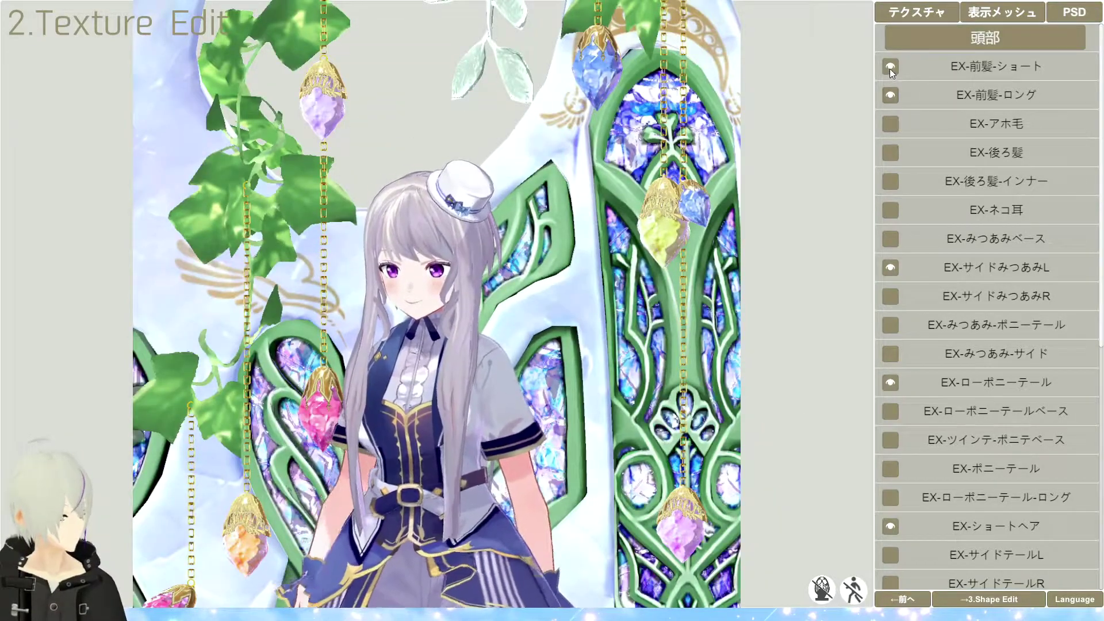
{"action": "left_click", "coordinate": [889, 67]}
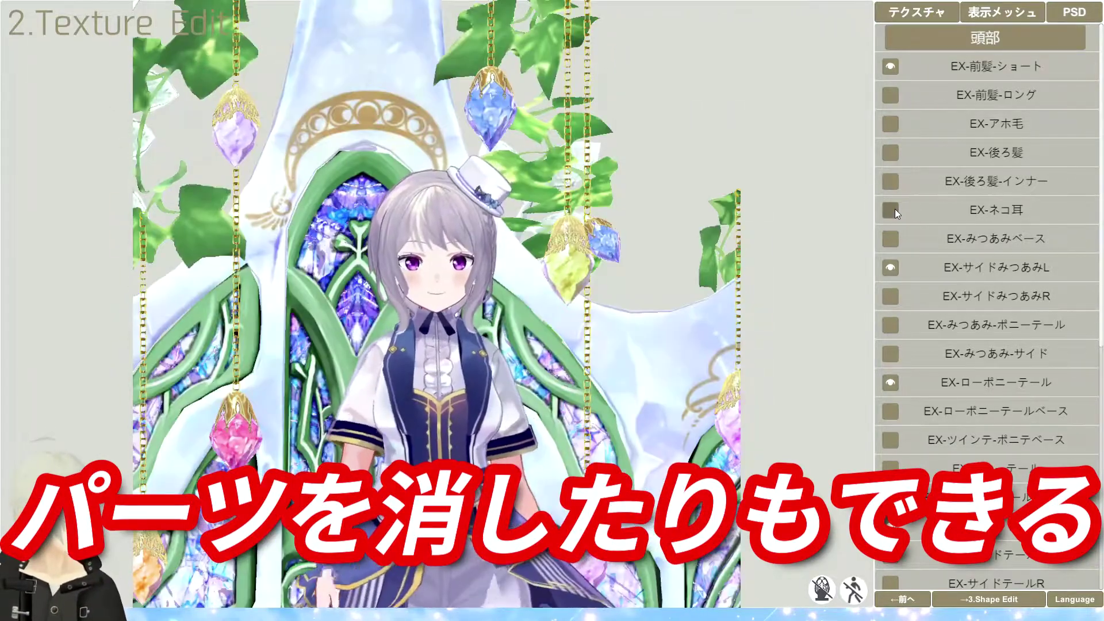
{"action": "left_click", "coordinate": [894, 209]}
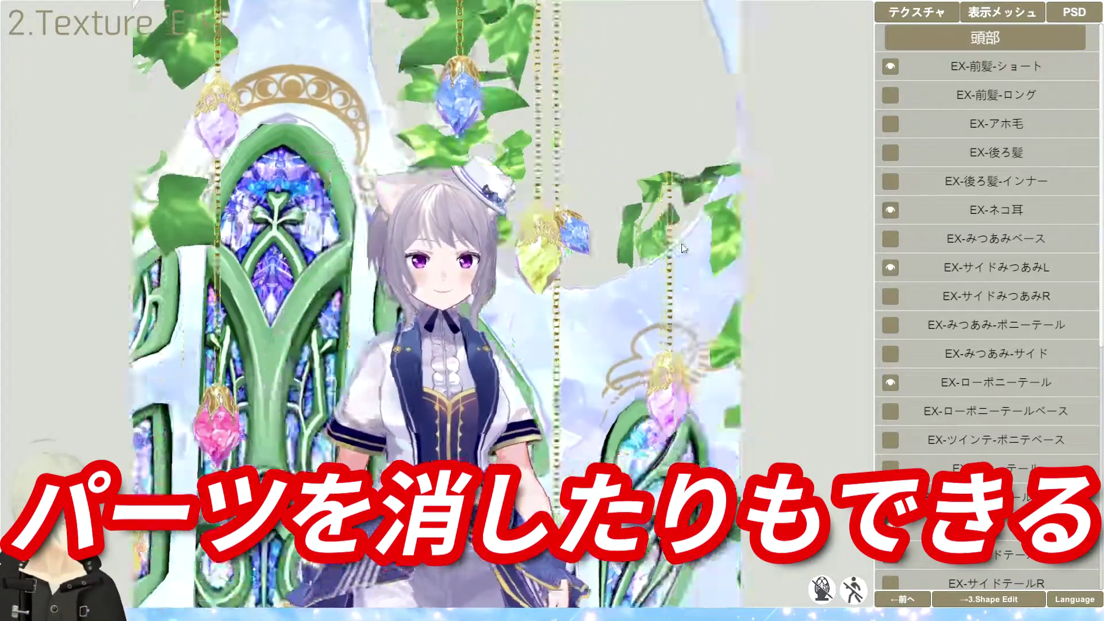
Remove the left side braid and test the side-tail and low twin-tail hairstyles.
{"action": "scroll", "coordinate": [908, 276], "scroll_direction": "down", "scroll_amount": 1}
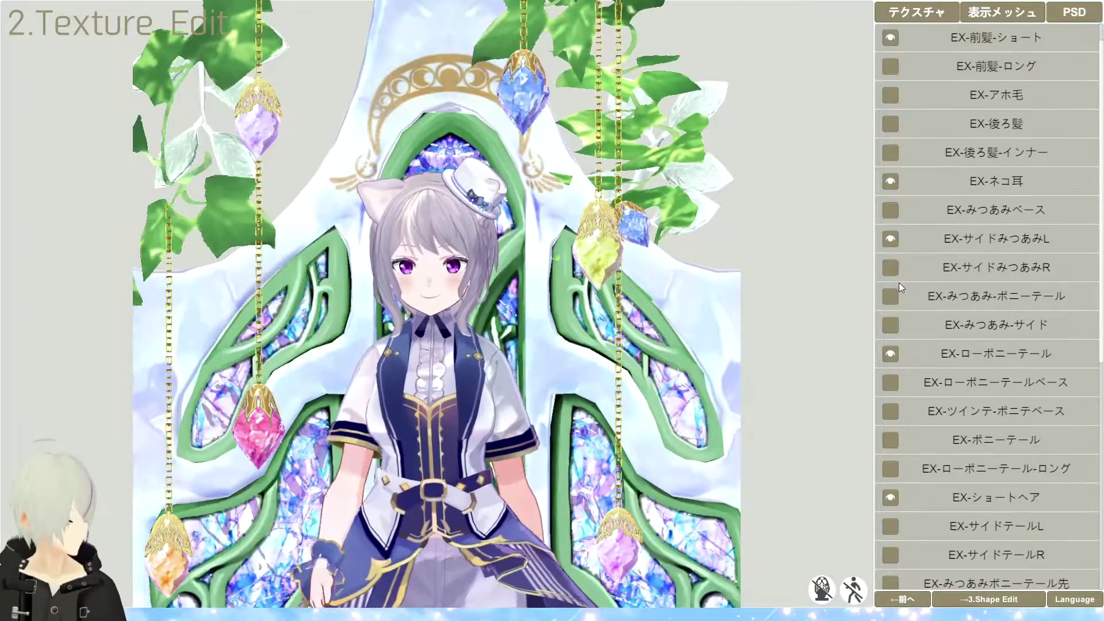
{"action": "left_click", "coordinate": [891, 235]}
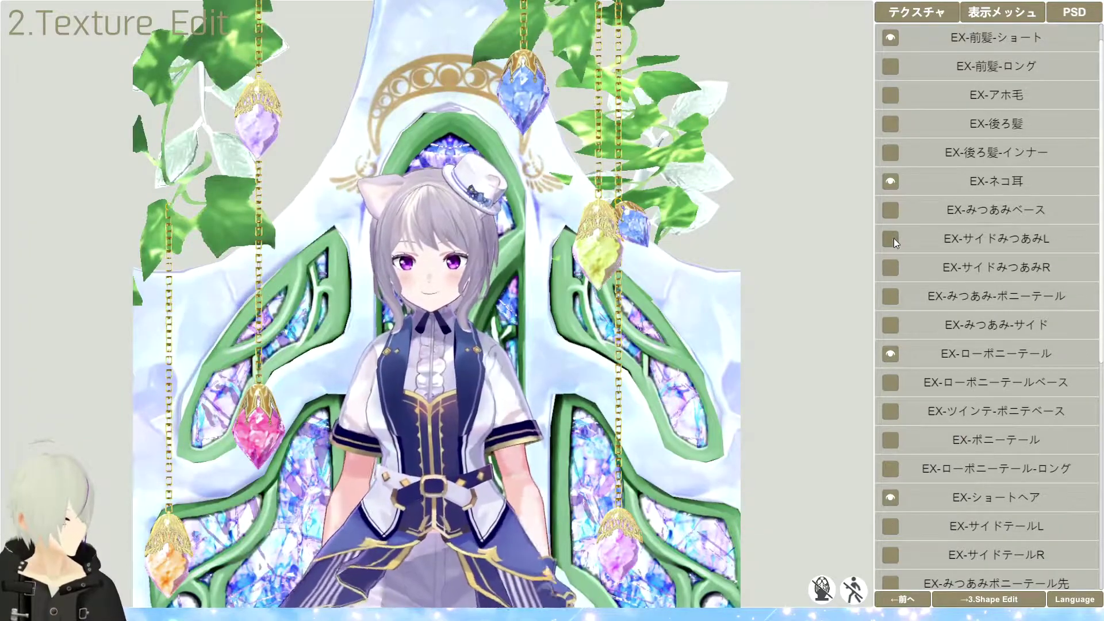
{"action": "left_click", "coordinate": [891, 295]}
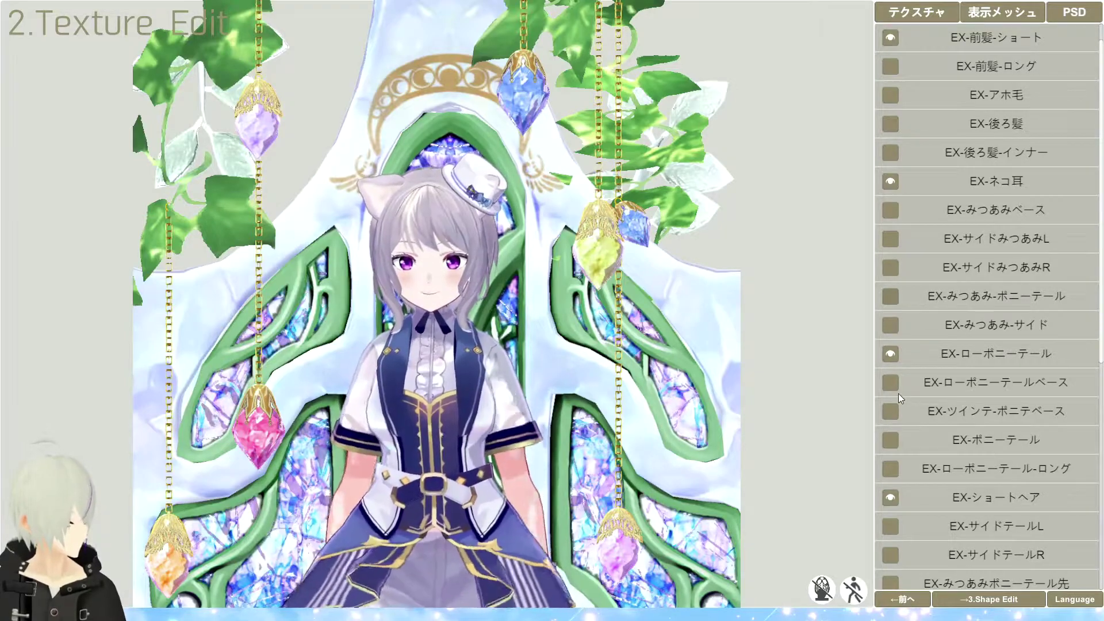
{"action": "scroll", "coordinate": [900, 461], "scroll_direction": "down", "scroll_amount": 2}
{"action": "left_click", "coordinate": [891, 469]}
{"action": "left_click", "coordinate": [891, 496]}
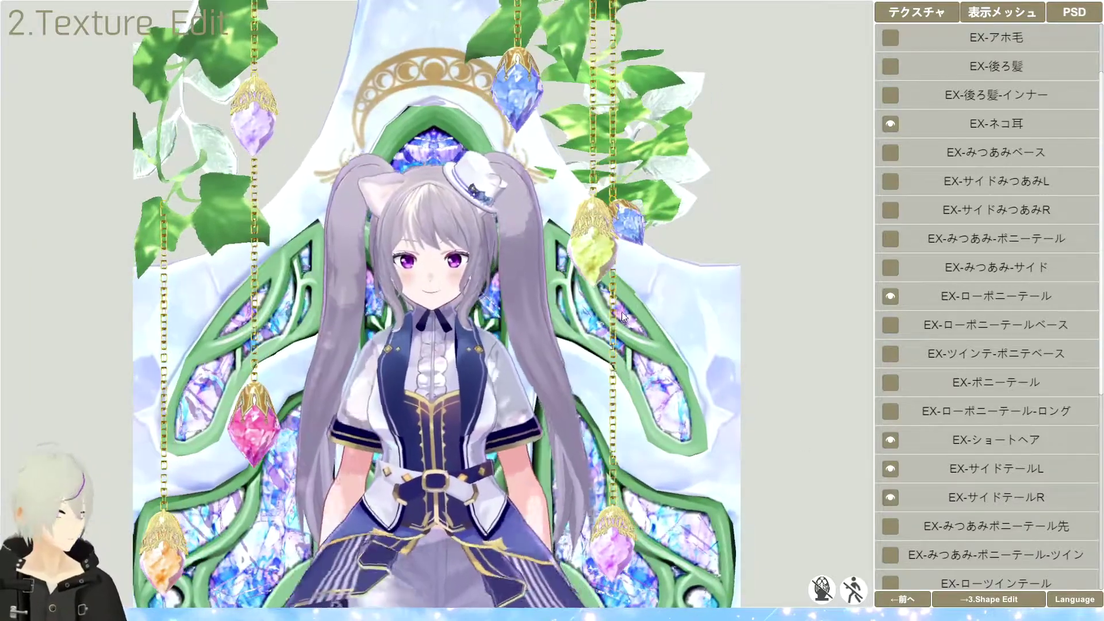
{"action": "left_click", "coordinate": [891, 469]}
{"action": "left_click", "coordinate": [891, 496]}
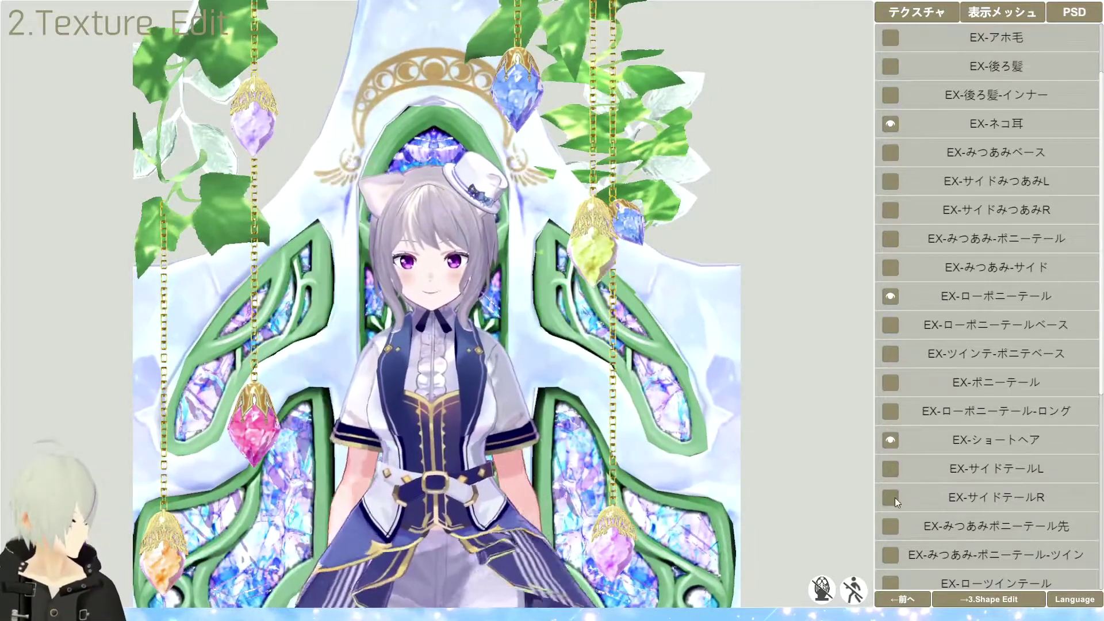
{"action": "scroll", "coordinate": [937, 437], "scroll_direction": "down", "scroll_amount": 4}
{"action": "left_click", "coordinate": [890, 469]}
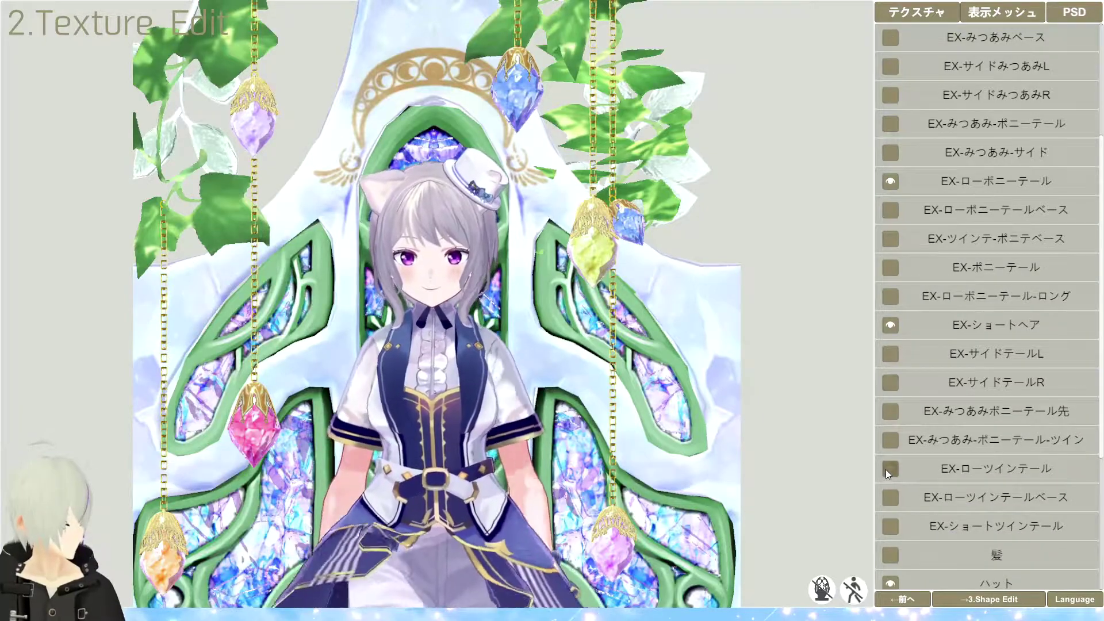
Hide the hat (ハット) mesh, checking the hair from behind.
{"action": "left_click_drag", "start_coordinate": [503, 346], "coordinate": [859, 369]}
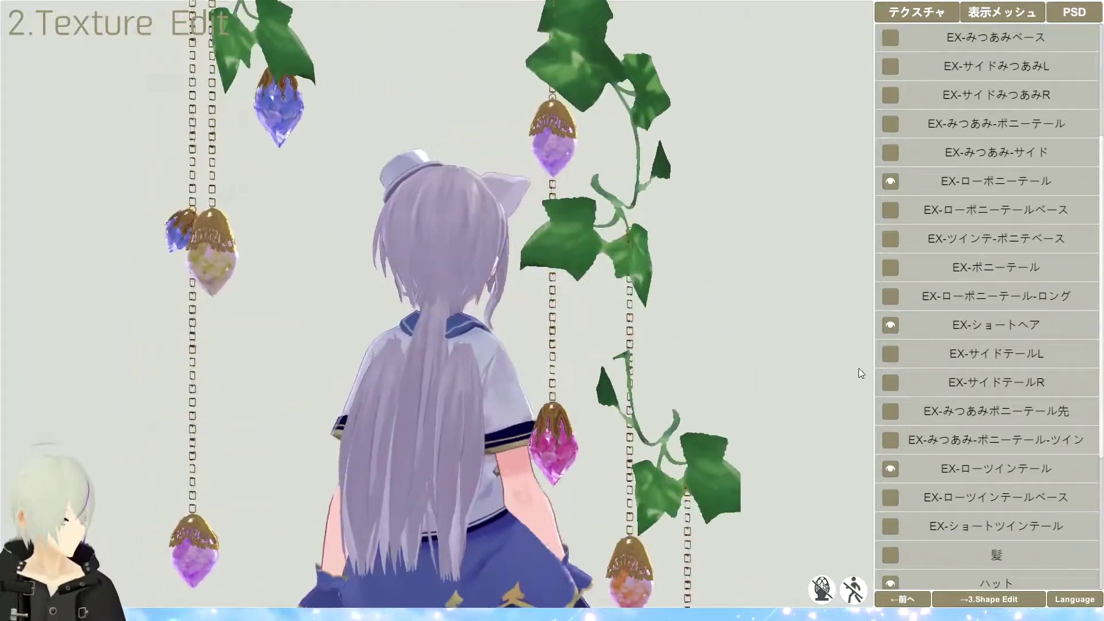
{"action": "scroll", "coordinate": [902, 525], "scroll_direction": "down", "scroll_amount": 1}
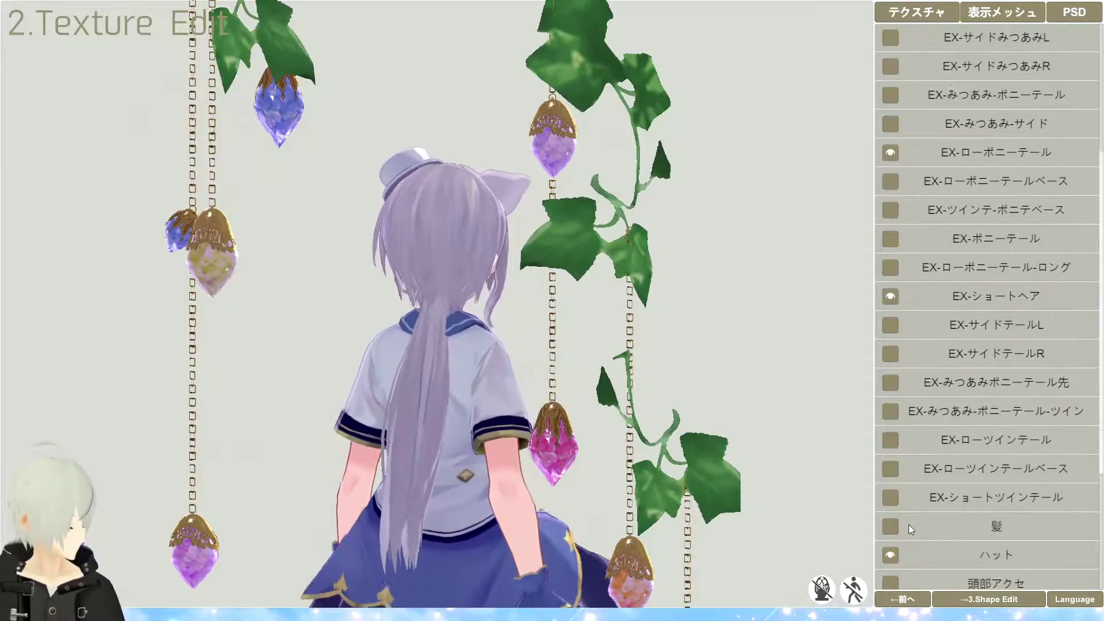
{"action": "scroll", "coordinate": [911, 506], "scroll_direction": "down", "scroll_amount": 2}
{"action": "mouse_move", "coordinate": [639, 384]}
{"action": "left_mouse_down"}
{"action": "mouse_move", "coordinate": [329, 300]}
{"action": "mouse_move", "coordinate": [667, 177]}
{"action": "left_mouse_up"}
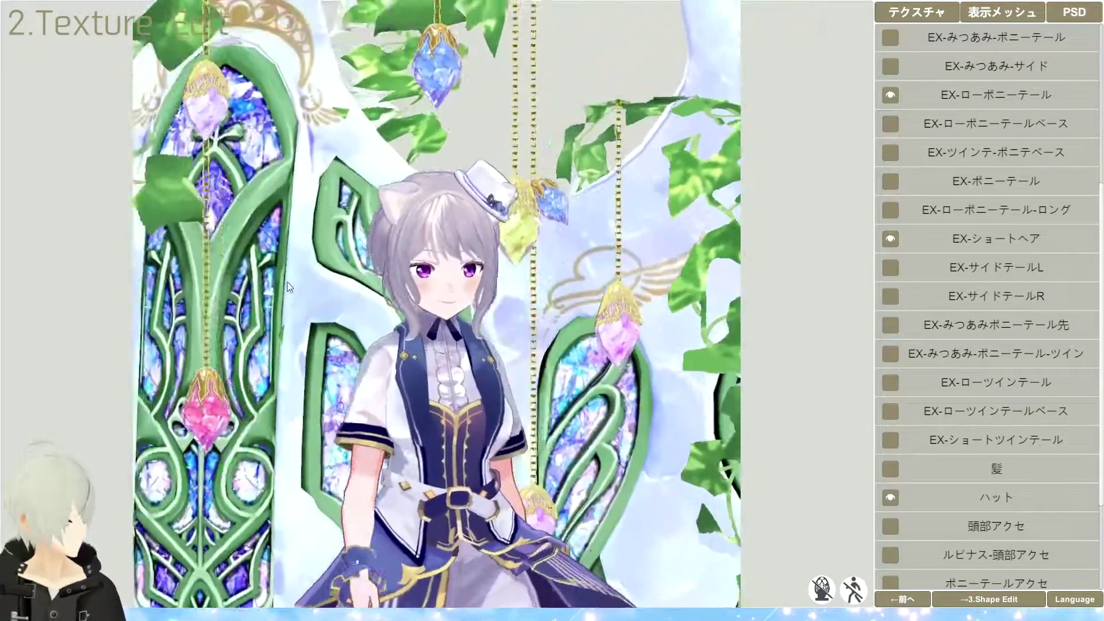
{"action": "scroll", "coordinate": [554, 174], "scroll_direction": "up", "scroll_amount": 3}
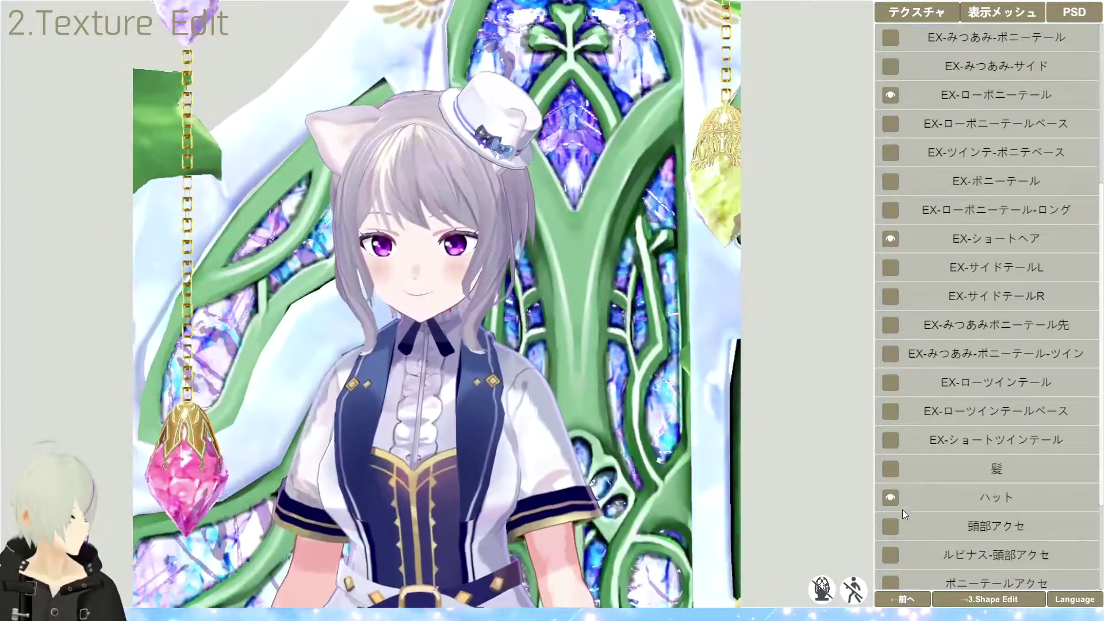
{"action": "left_click", "coordinate": [890, 496]}
{"action": "left_click_drag", "start_coordinate": [517, 345], "coordinate": [613, 376]}
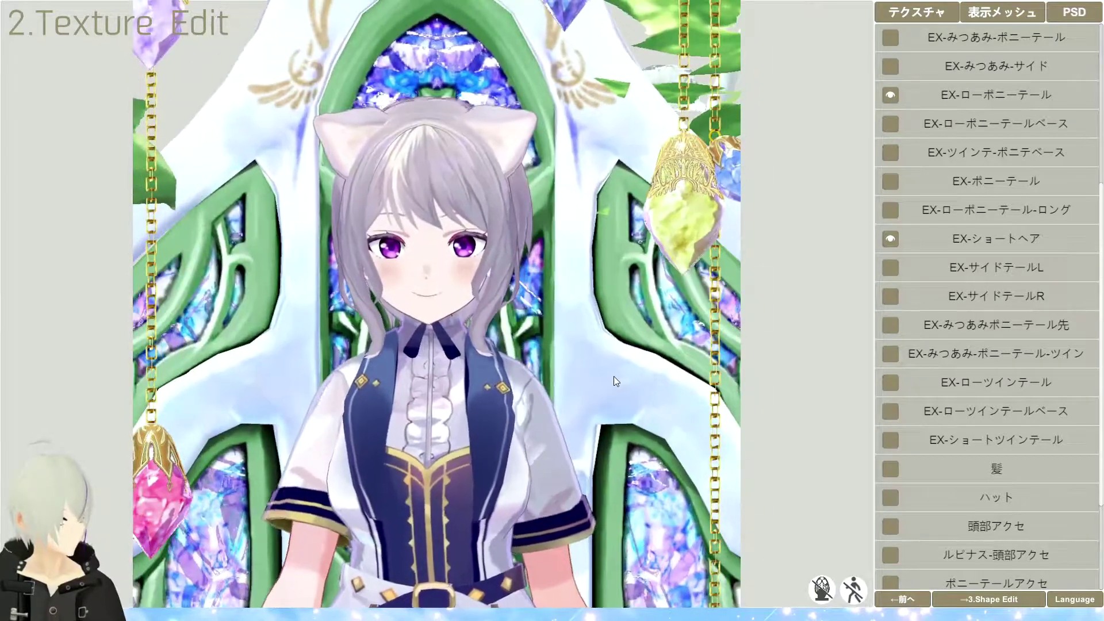
{"action": "scroll", "coordinate": [911, 445], "scroll_direction": "down", "scroll_amount": 2}
{"action": "scroll", "coordinate": [921, 451], "scroll_direction": "down", "scroll_amount": 1}
Under 全身, enable the white Violet outfit (ヴァイオレット-EX and ヴァイオレット-ドレス).
{"action": "scroll", "coordinate": [930, 443], "scroll_direction": "down", "scroll_amount": 1}
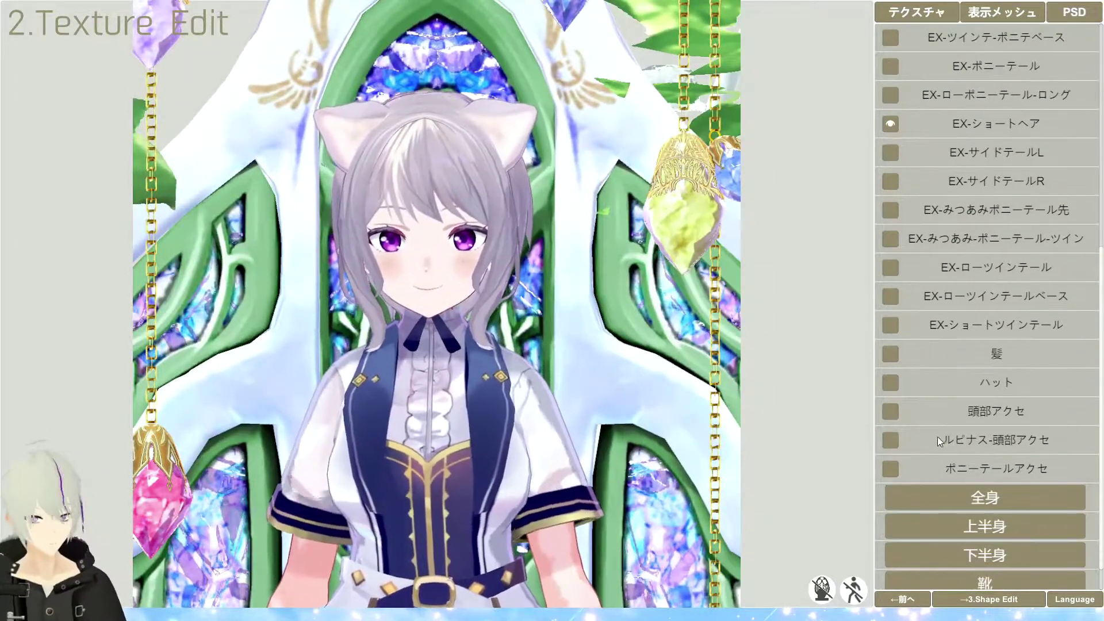
{"action": "scroll", "coordinate": [946, 429], "scroll_direction": "down", "scroll_amount": 1}
{"action": "scroll", "coordinate": [977, 421], "scroll_direction": "down", "scroll_amount": 1}
{"action": "left_click", "coordinate": [994, 461]}
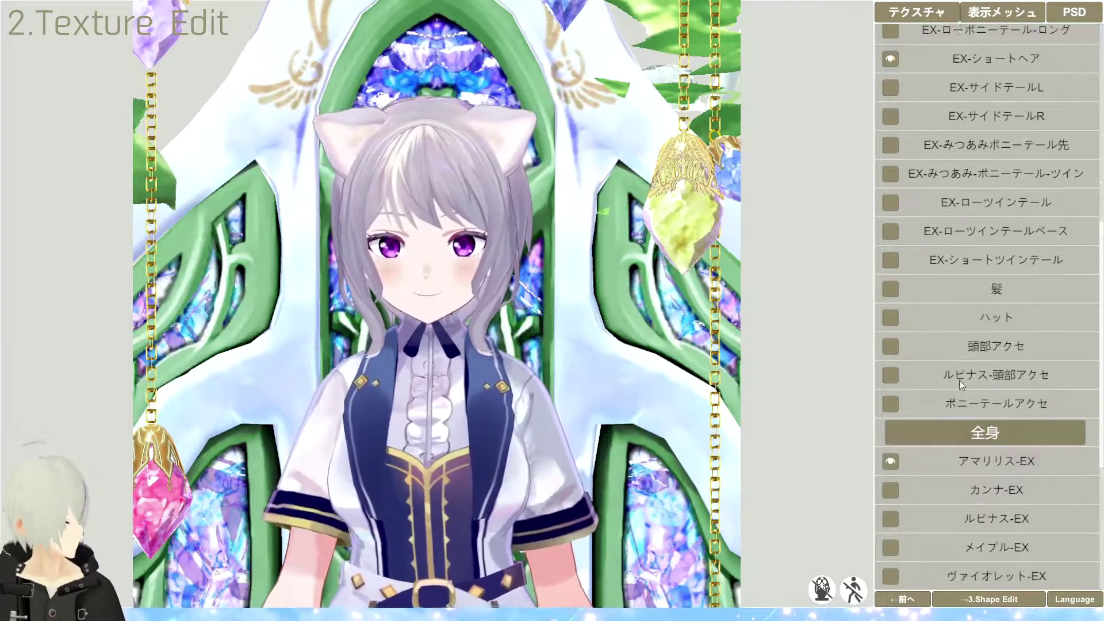
{"action": "scroll", "coordinate": [951, 373], "scroll_direction": "down", "scroll_amount": 3}
{"action": "scroll", "coordinate": [944, 371], "scroll_direction": "down", "scroll_amount": 3}
{"action": "scroll", "coordinate": [516, 344], "scroll_direction": "down", "scroll_amount": 3}
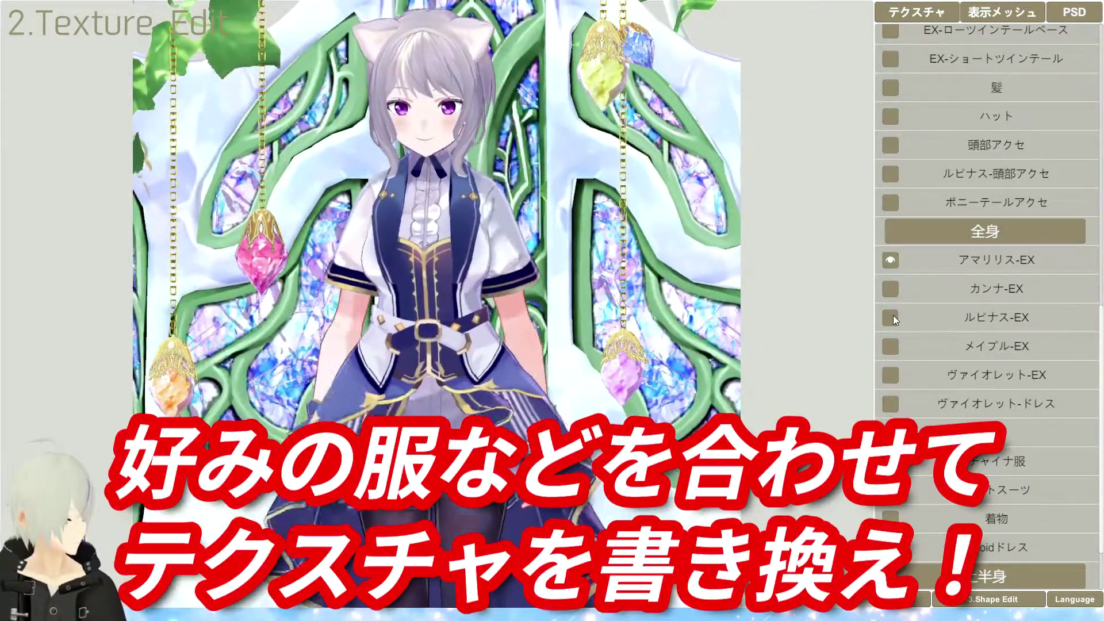
{"action": "left_click", "coordinate": [889, 290]}
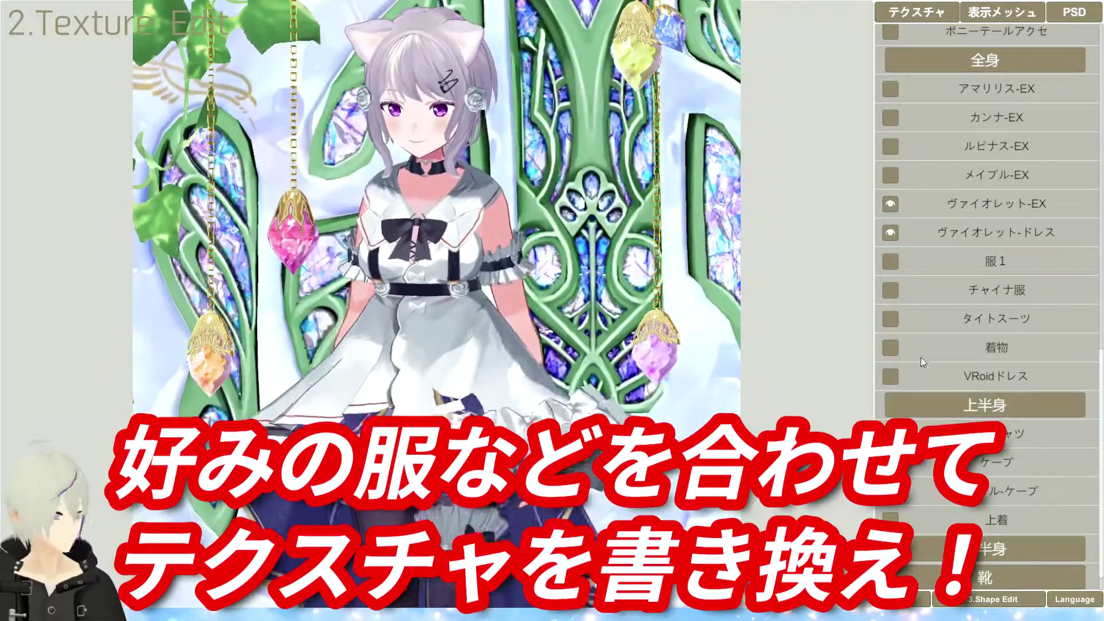
Replace アマリリス-スカート with the black インナースカート under 下半身.
{"action": "scroll", "coordinate": [914, 368], "scroll_direction": "down", "scroll_amount": 1}
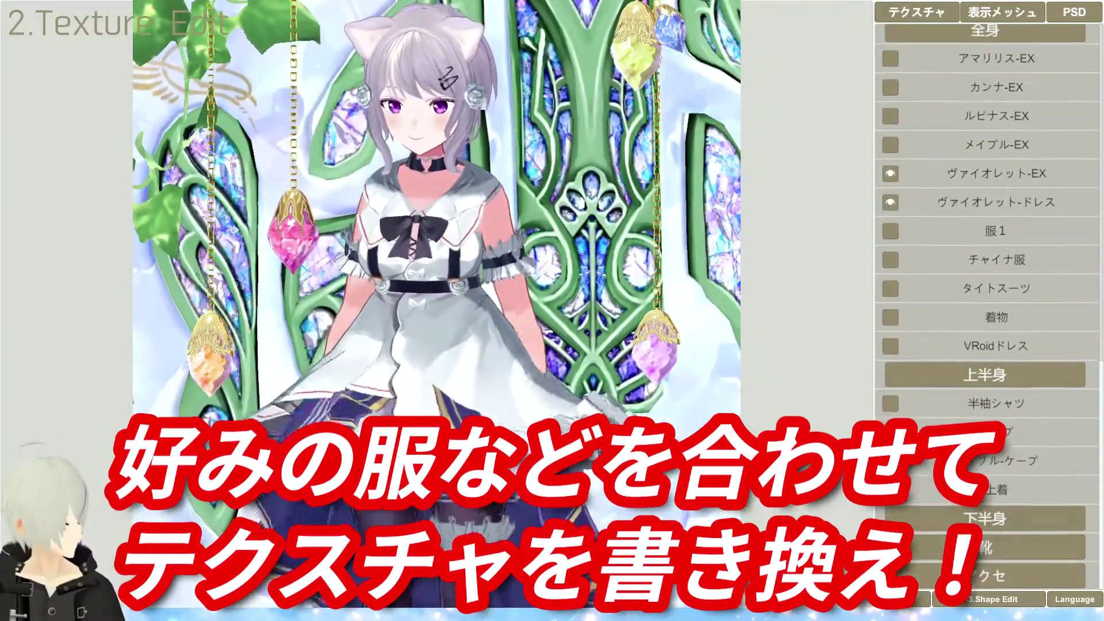
{"action": "scroll", "coordinate": [958, 395], "scroll_direction": "down", "scroll_amount": 5}
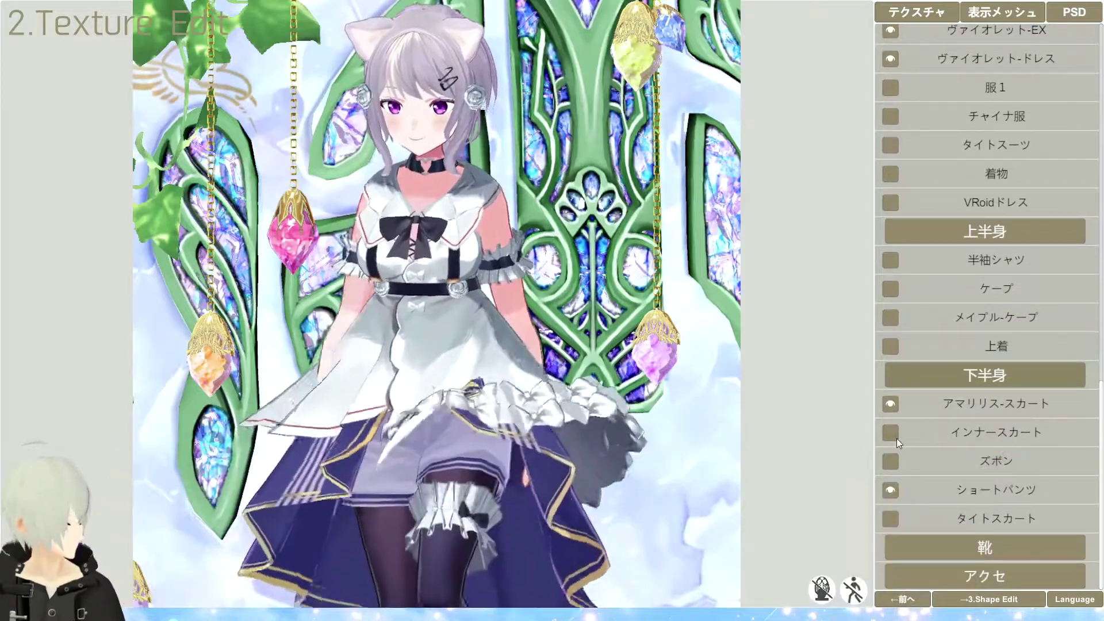
{"action": "left_click", "coordinate": [890, 432]}
{"action": "mouse_move", "coordinate": [518, 281]}
{"action": "left_mouse_down"}
{"action": "mouse_move", "coordinate": [689, 281]}
{"action": "mouse_move", "coordinate": [519, 283]}
{"action": "mouse_move", "coordinate": [499, 301]}
{"action": "left_mouse_up"}
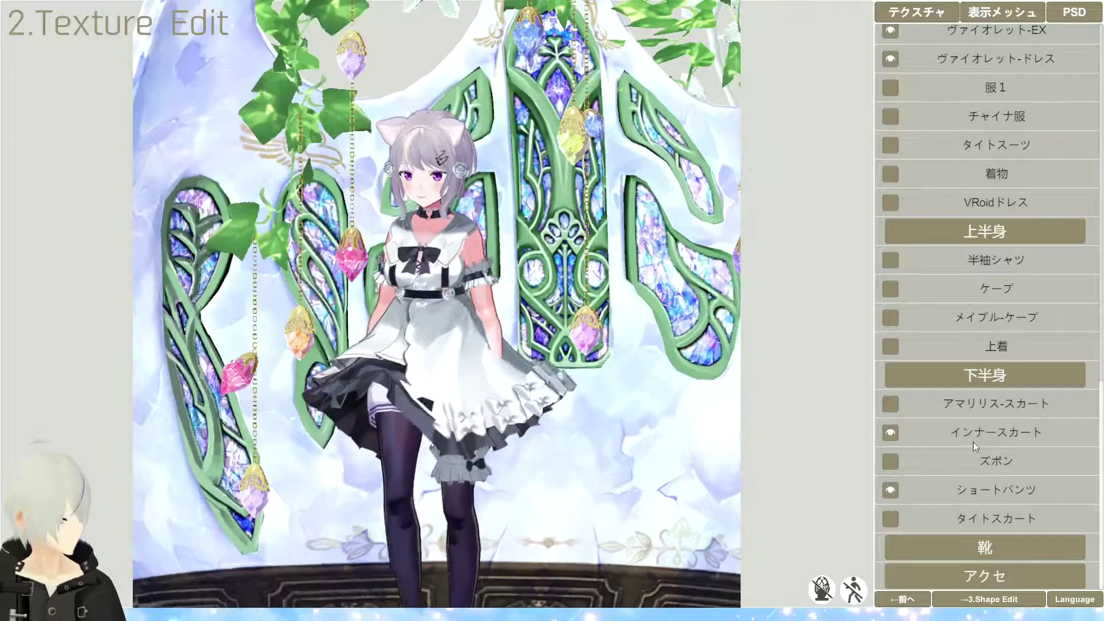
{"action": "scroll", "coordinate": [973, 441], "scroll_direction": "up", "scroll_amount": 10}
{"action": "left_click", "coordinate": [933, 16]}
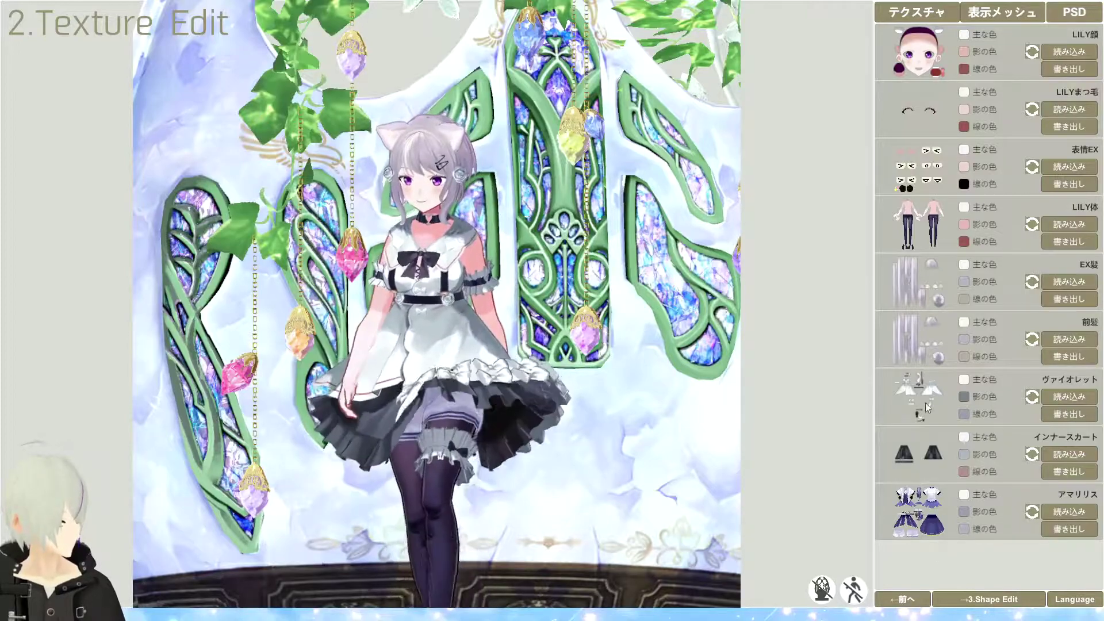
Review the display-mesh list, then show the テクスチャ list of part main, shadow and line colours.
{"action": "scroll", "coordinate": [532, 304], "scroll_direction": "up", "scroll_amount": 2}
{"action": "scroll", "coordinate": [554, 304], "scroll_direction": "up", "scroll_amount": 2}
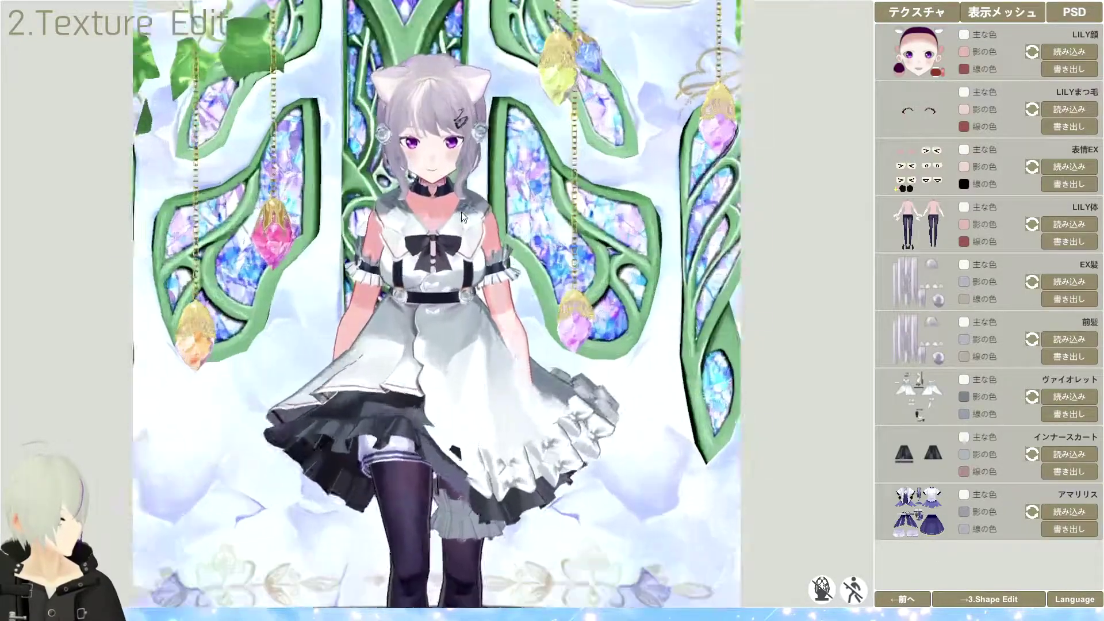
{"action": "scroll", "coordinate": [461, 211], "scroll_direction": "up", "scroll_amount": 2}
{"action": "scroll", "coordinate": [601, 357], "scroll_direction": "up", "scroll_amount": 2}
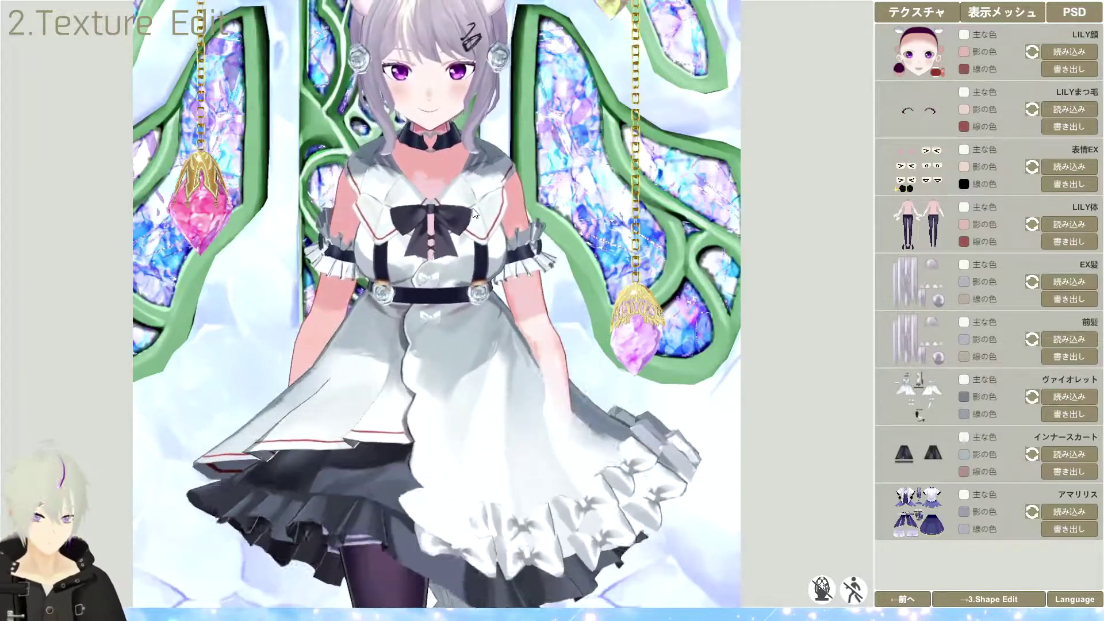
{"action": "scroll", "coordinate": [981, 237], "scroll_direction": "down", "scroll_amount": 3}
{"action": "scroll", "coordinate": [981, 237], "scroll_direction": "down", "scroll_amount": 3}
{"action": "scroll", "coordinate": [982, 259], "scroll_direction": "down", "scroll_amount": 3}
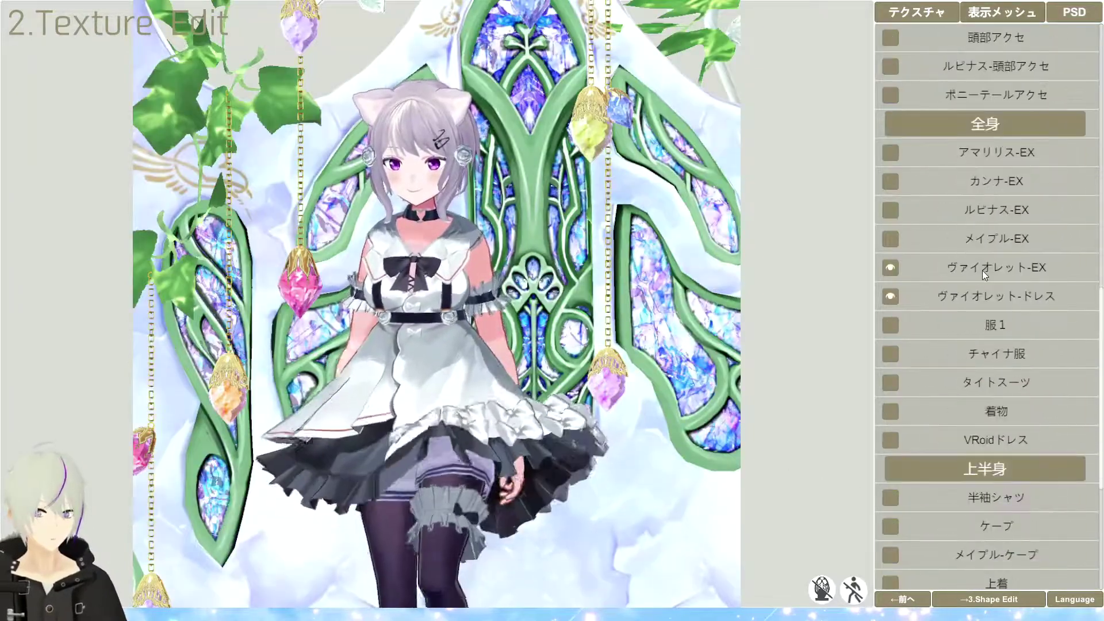
{"action": "scroll", "coordinate": [980, 316], "scroll_direction": "down", "scroll_amount": 3}
{"action": "scroll", "coordinate": [978, 374], "scroll_direction": "down", "scroll_amount": 1}
{"action": "scroll", "coordinate": [979, 374], "scroll_direction": "up", "scroll_amount": 5}
{"action": "scroll", "coordinate": [982, 371], "scroll_direction": "up", "scroll_amount": 5}
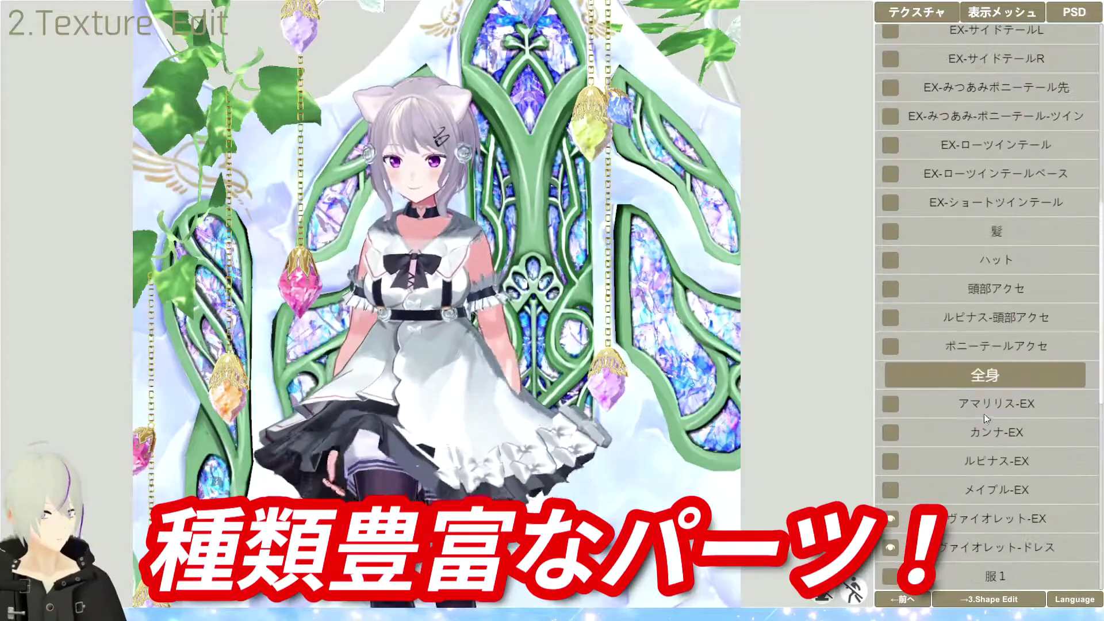
{"action": "scroll", "coordinate": [989, 368], "scroll_direction": "up", "scroll_amount": 5}
{"action": "scroll", "coordinate": [1000, 366], "scroll_direction": "up", "scroll_amount": 3}
{"action": "scroll", "coordinate": [1009, 356], "scroll_direction": "down", "scroll_amount": 4}
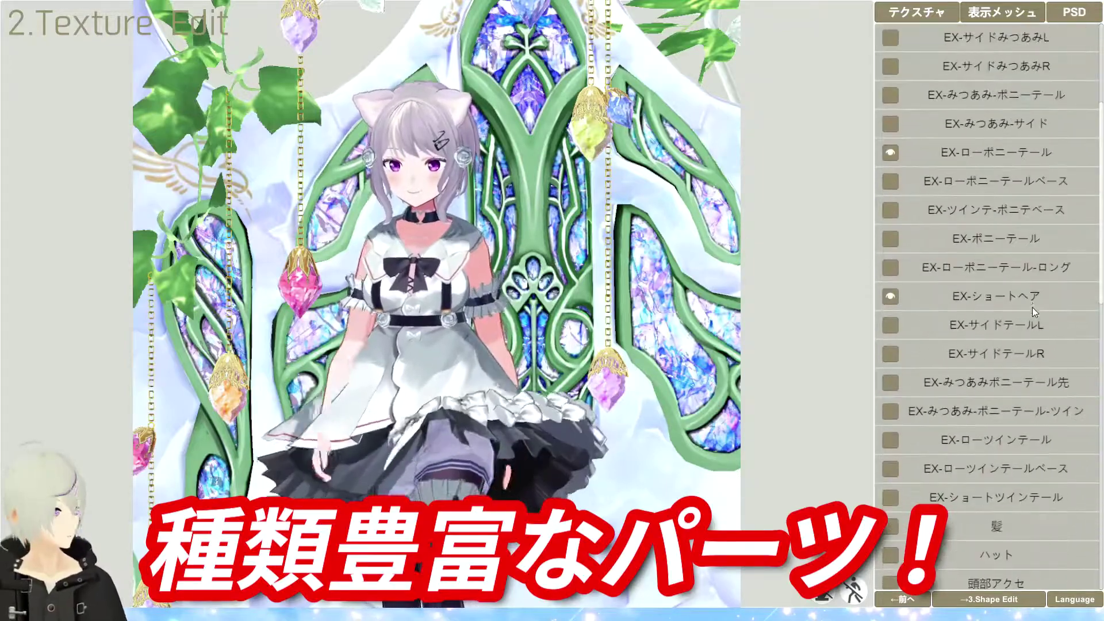
{"action": "scroll", "coordinate": [1018, 339], "scroll_direction": "down", "scroll_amount": 5}
{"action": "scroll", "coordinate": [1029, 309], "scroll_direction": "down", "scroll_amount": 4}
{"action": "scroll", "coordinate": [1029, 309], "scroll_direction": "down", "scroll_amount": 5}
{"action": "scroll", "coordinate": [1028, 311], "scroll_direction": "down", "scroll_amount": 2}
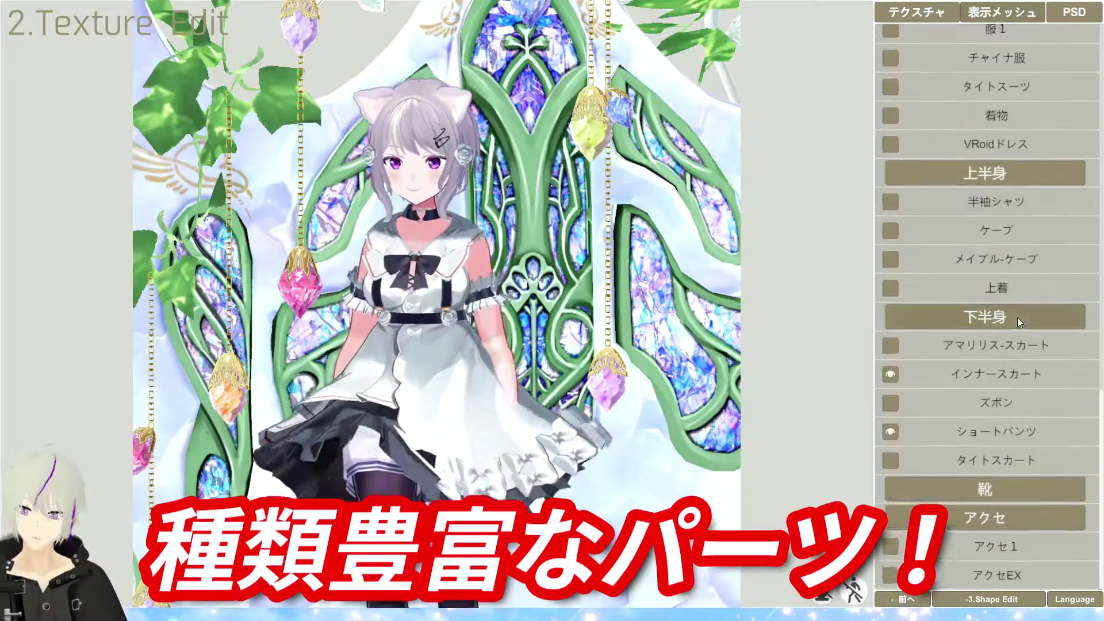
{"action": "scroll", "coordinate": [1026, 311], "scroll_direction": "up", "scroll_amount": 7}
{"action": "scroll", "coordinate": [1022, 313], "scroll_direction": "up", "scroll_amount": 6}
{"action": "scroll", "coordinate": [1022, 313], "scroll_direction": "up", "scroll_amount": 5}
{"action": "scroll", "coordinate": [1023, 313], "scroll_direction": "up", "scroll_amount": 4}
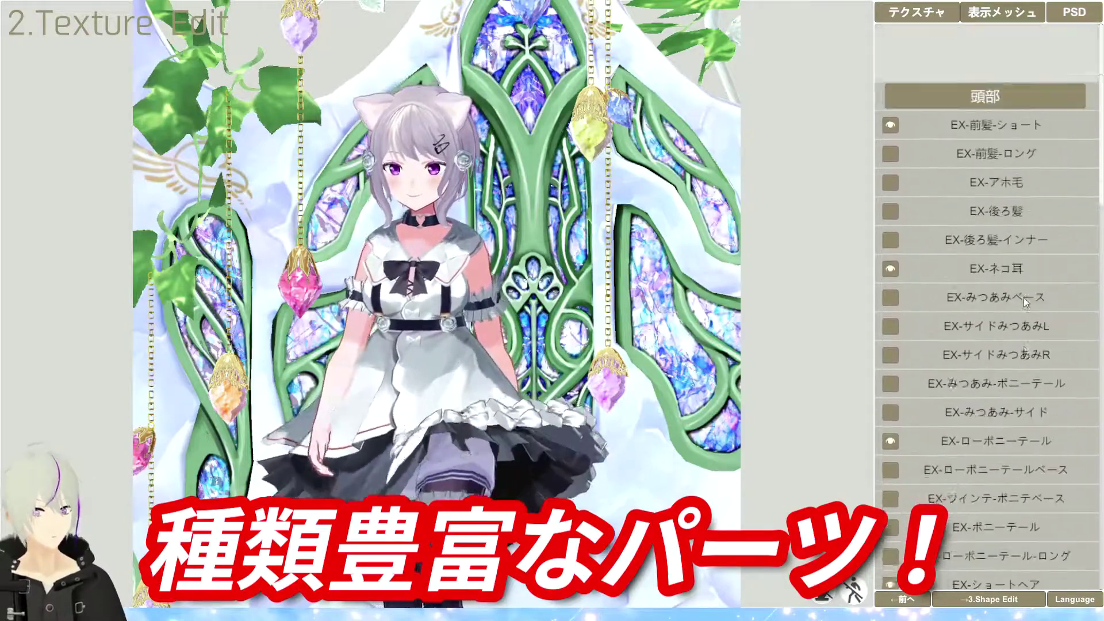
{"action": "left_click", "coordinate": [956, 12]}
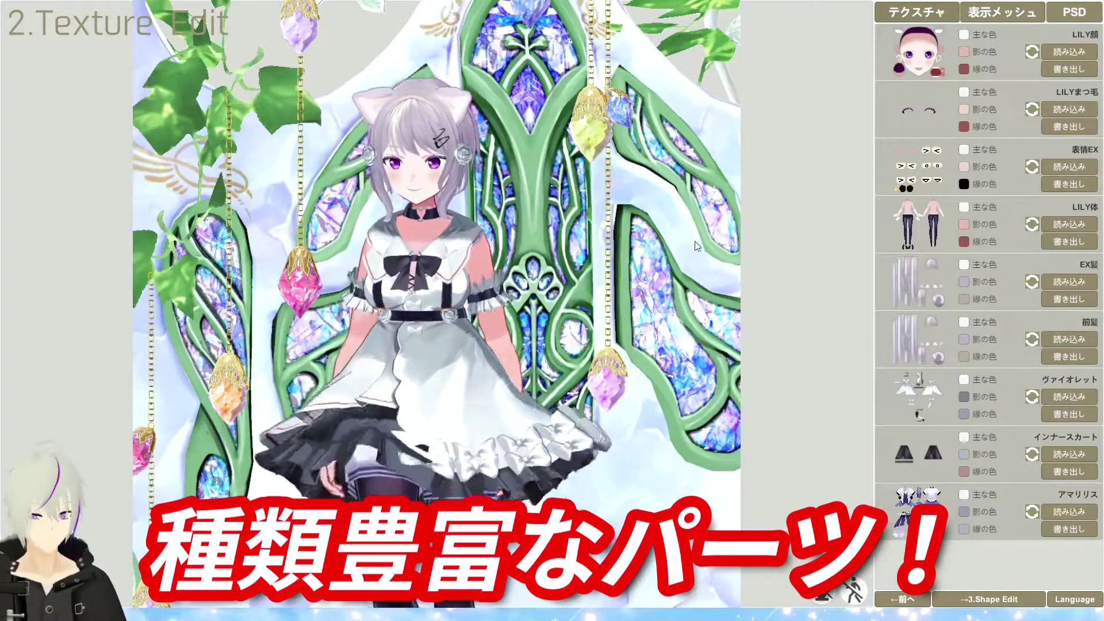
{"action": "left_click", "coordinate": [996, 600]}
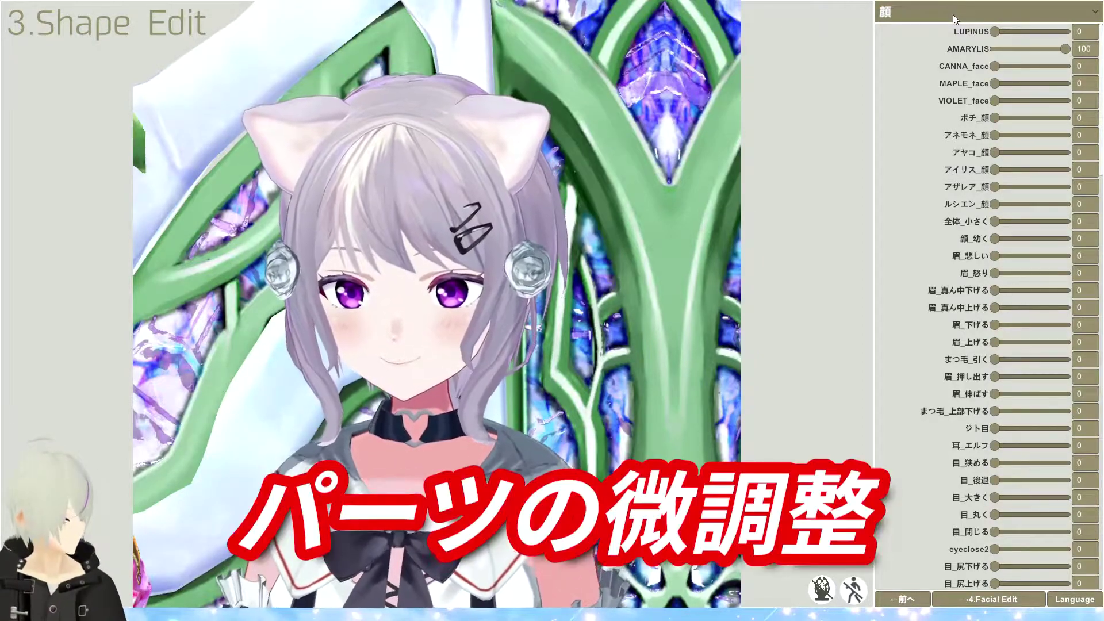
Adjust the 顔 shape sliders and set EX-前髪-ショート's 髪サイド_ロング to 100.
{"action": "mouse_move", "coordinate": [1065, 50]}
{"action": "left_mouse_down"}
{"action": "mouse_move", "coordinate": [1042, 49]}
{"action": "mouse_move", "coordinate": [1093, 58]}
{"action": "left_mouse_up"}
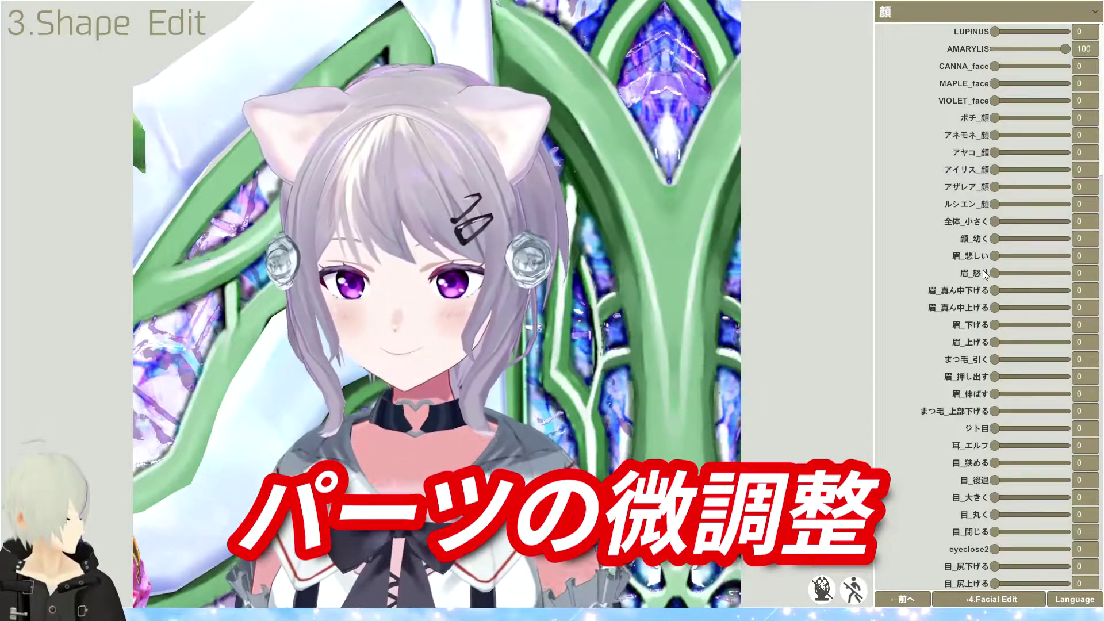
{"action": "mouse_move", "coordinate": [994, 325]}
{"action": "left_mouse_down"}
{"action": "mouse_move", "coordinate": [1087, 343]}
{"action": "mouse_move", "coordinate": [952, 326]}
{"action": "left_mouse_up"}
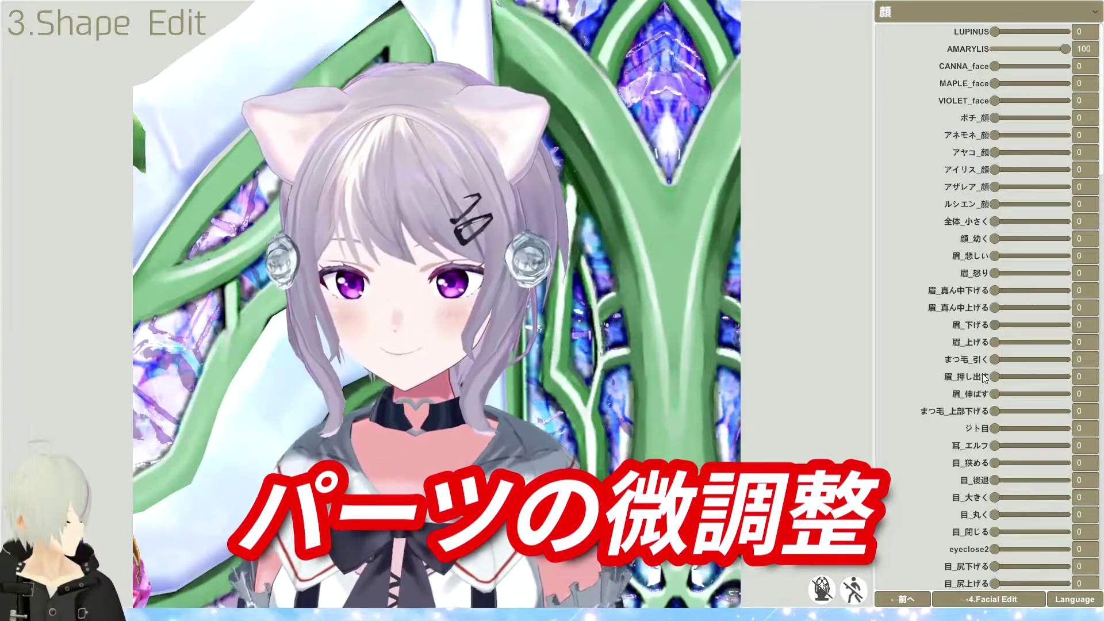
{"action": "left_click_drag", "start_coordinate": [1076, 448], "coordinate": [1102, 454]}
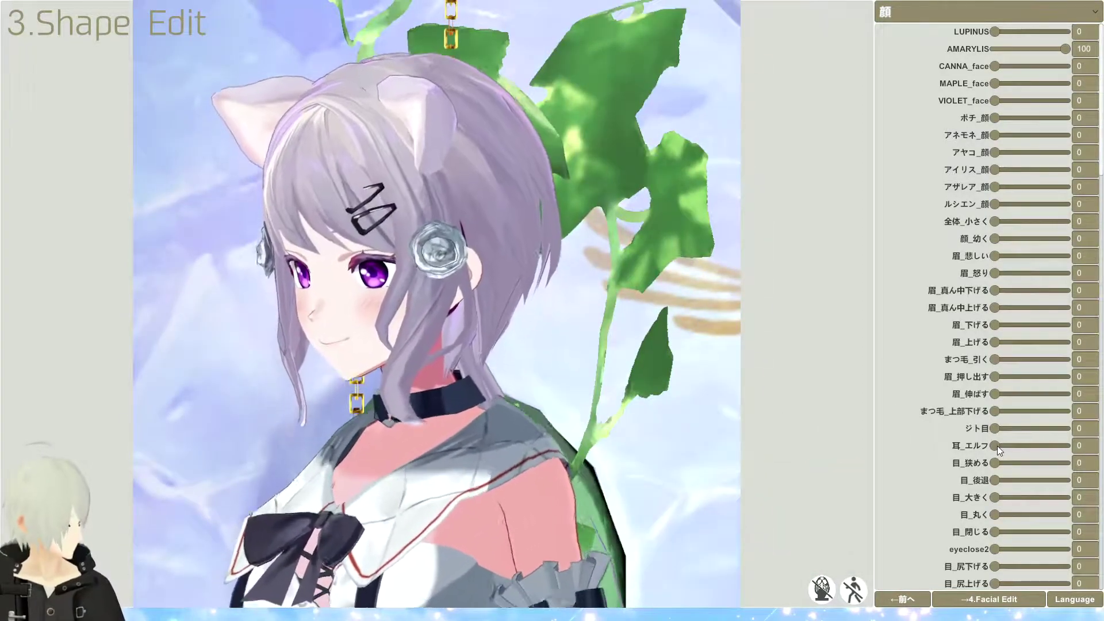
{"action": "left_click_drag", "start_coordinate": [997, 446], "coordinate": [1026, 448]}
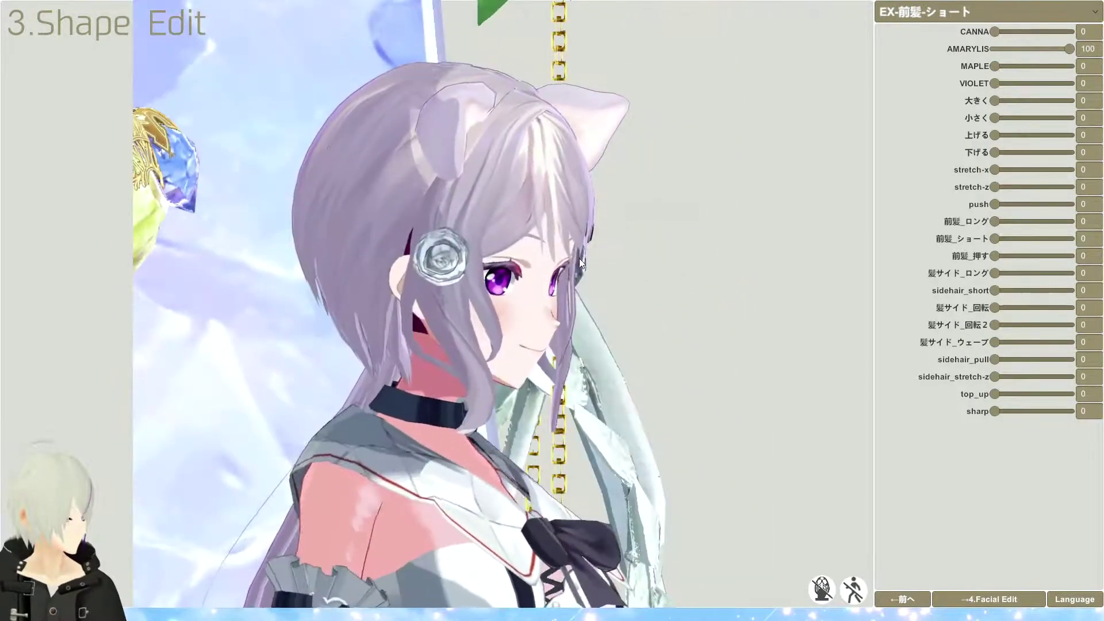
{"action": "left_click_drag", "start_coordinate": [996, 100], "coordinate": [939, 100]}
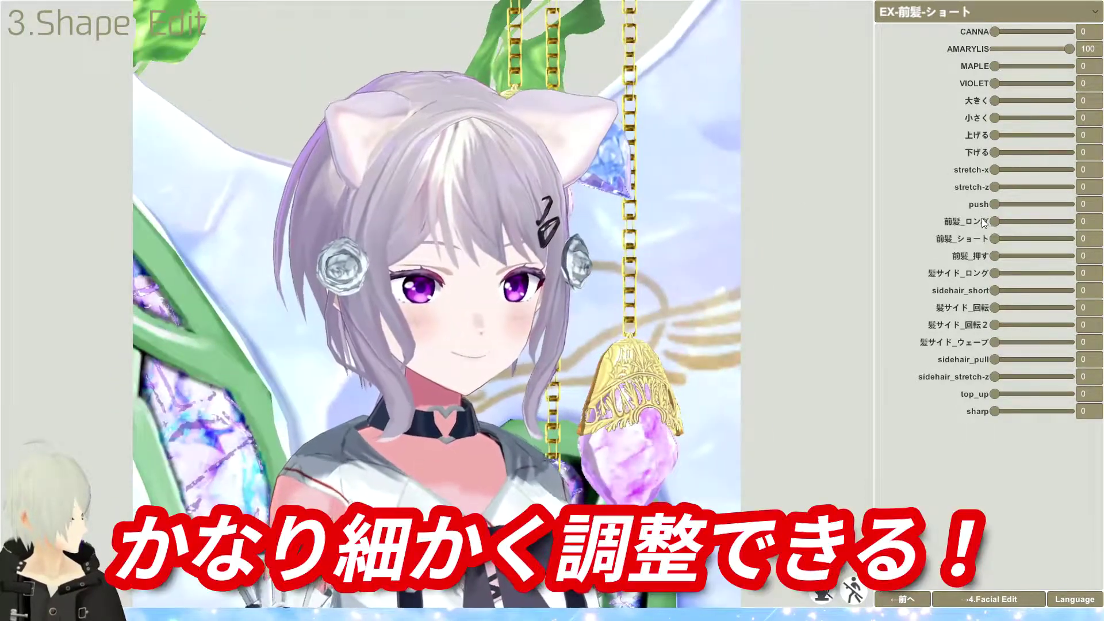
{"action": "left_click_drag", "start_coordinate": [994, 221], "coordinate": [1030, 224]}
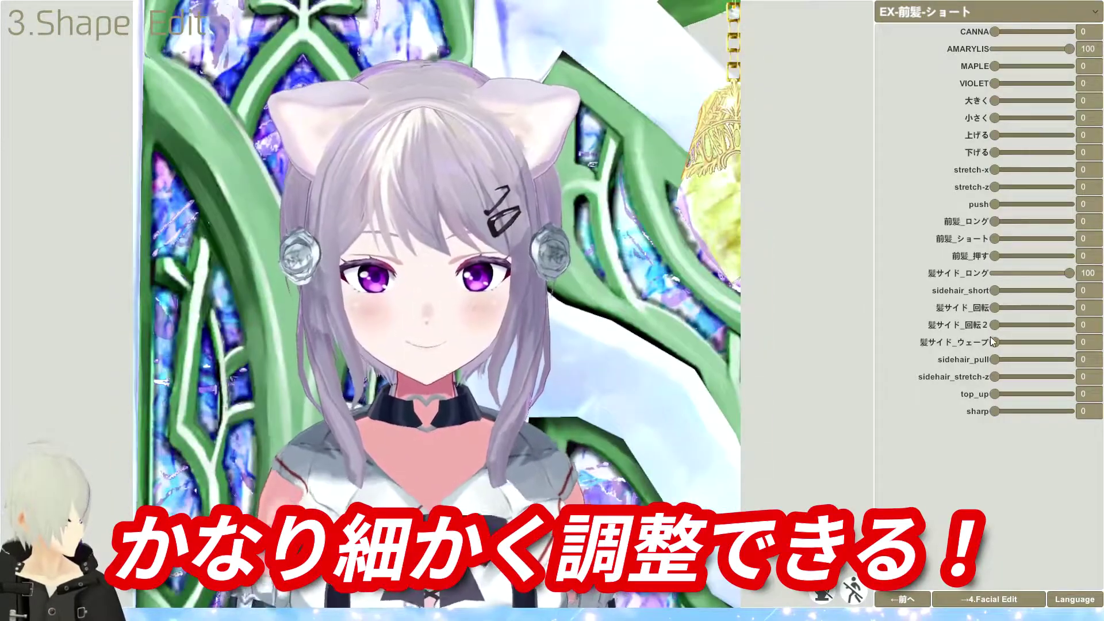
{"action": "left_click_drag", "start_coordinate": [994, 342], "coordinate": [1070, 342]}
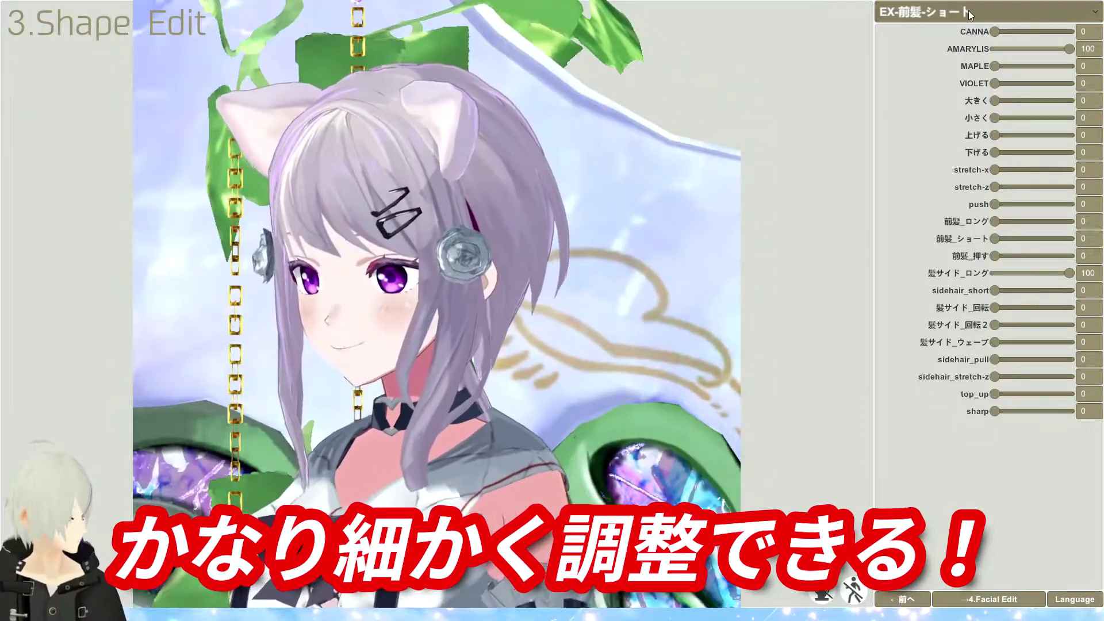
{"action": "left_click", "coordinate": [969, 14]}
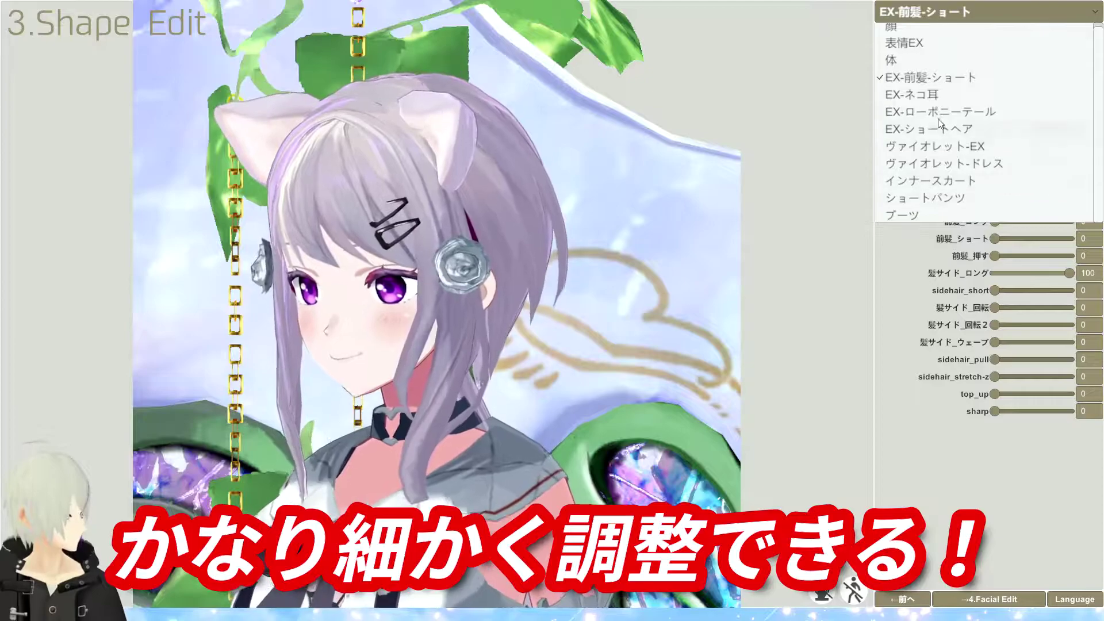
Set the EX-ネコ耳 cat ears to 大きく 90 and 下げる 60.
{"action": "left_click", "coordinate": [926, 96]}
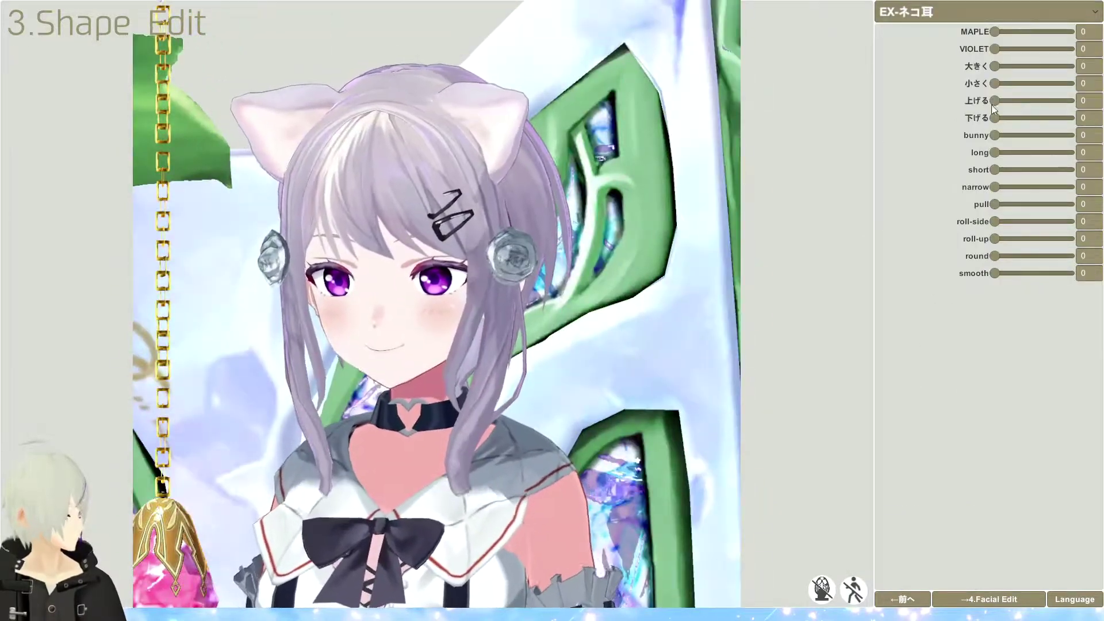
{"action": "left_click_drag", "start_coordinate": [995, 66], "coordinate": [1054, 72]}
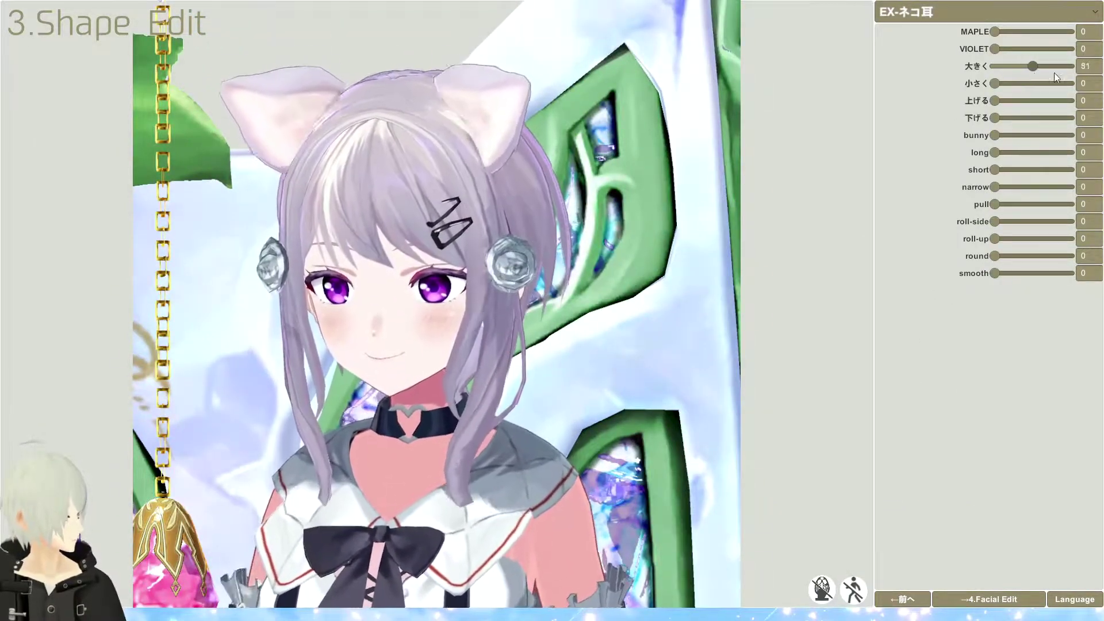
{"action": "left_click_drag", "start_coordinate": [995, 118], "coordinate": [1043, 119]}
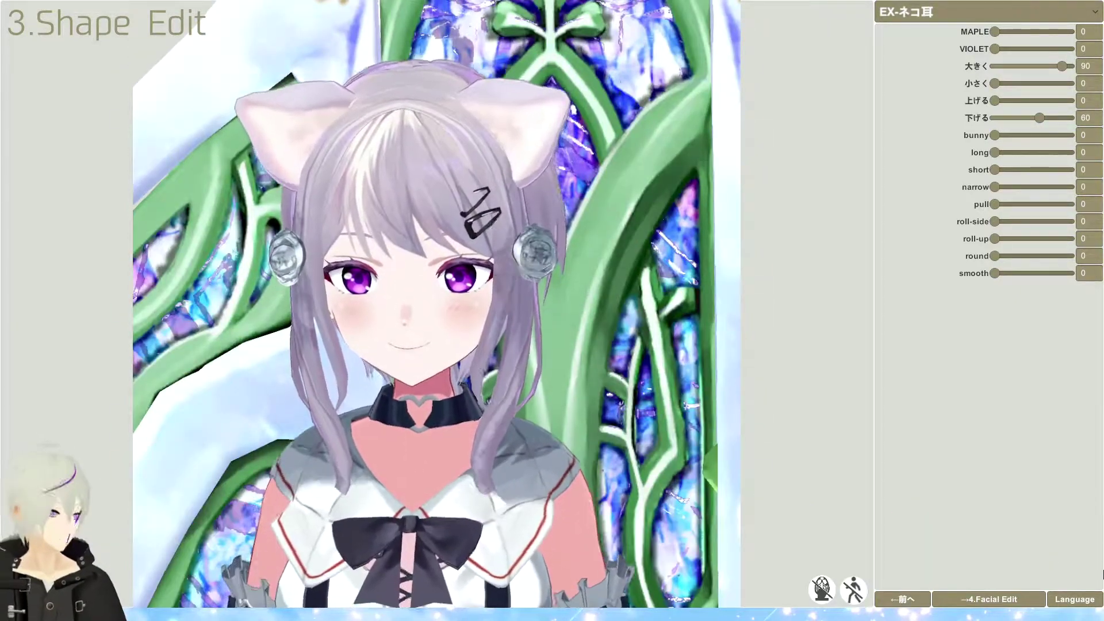
{"action": "left_click", "coordinate": [995, 592]}
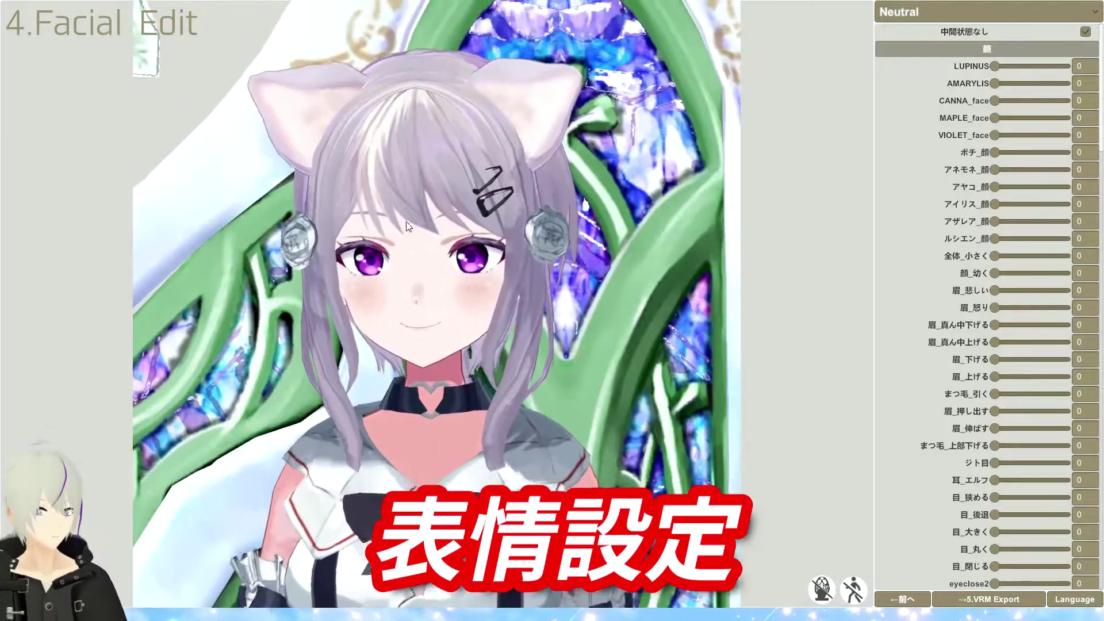
Select the A expression and adjust its あ mouth slider.
{"action": "left_click", "coordinate": [937, 12]}
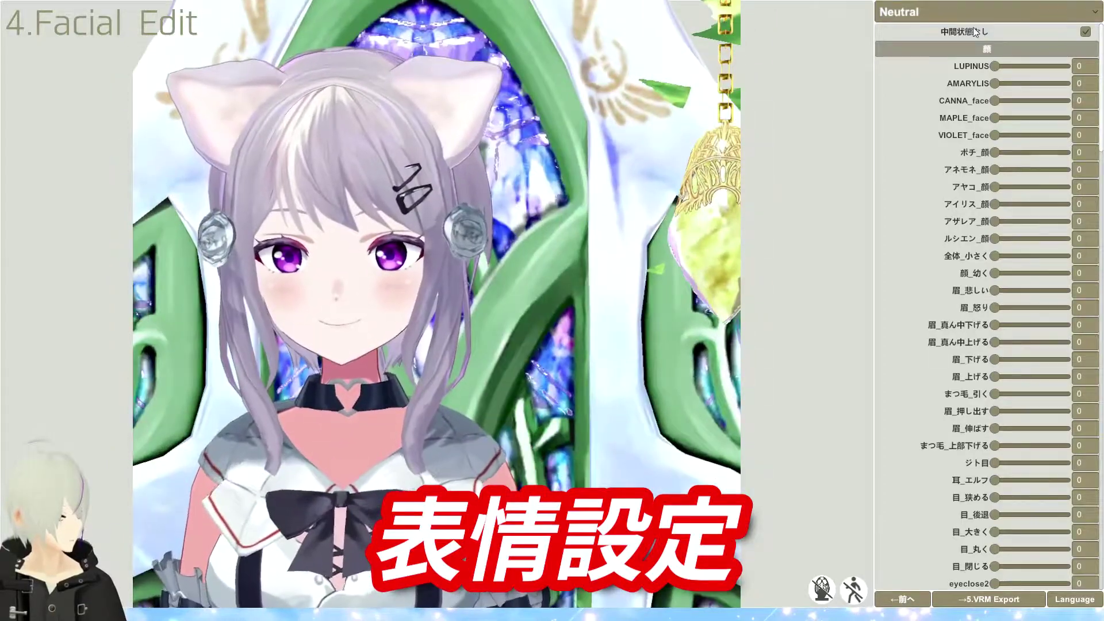
{"action": "left_click", "coordinate": [952, 12]}
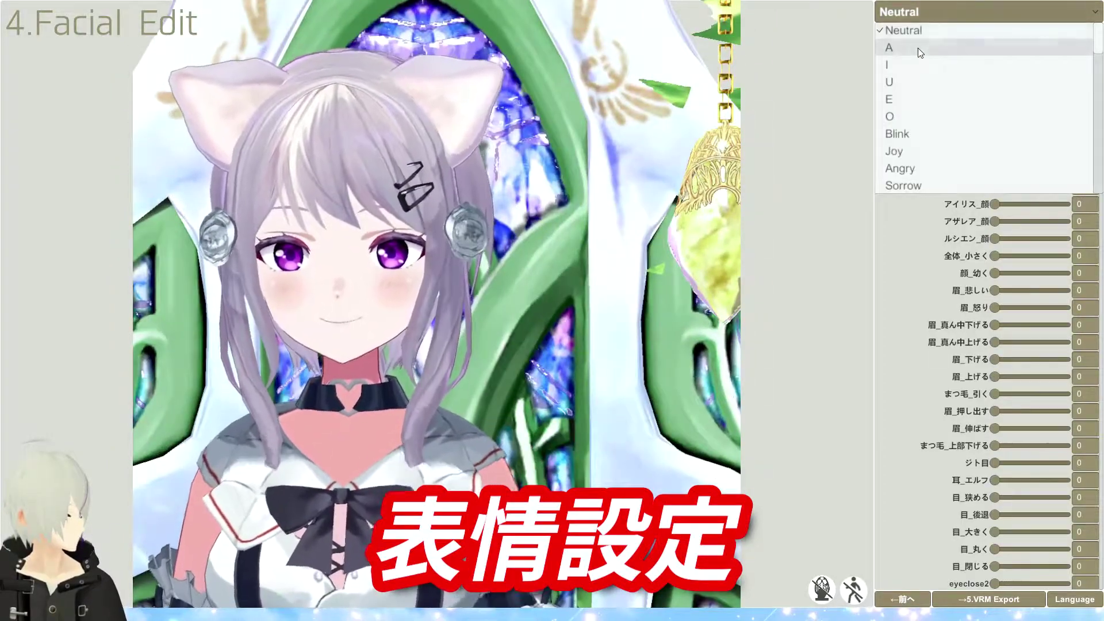
{"action": "left_click", "coordinate": [917, 47]}
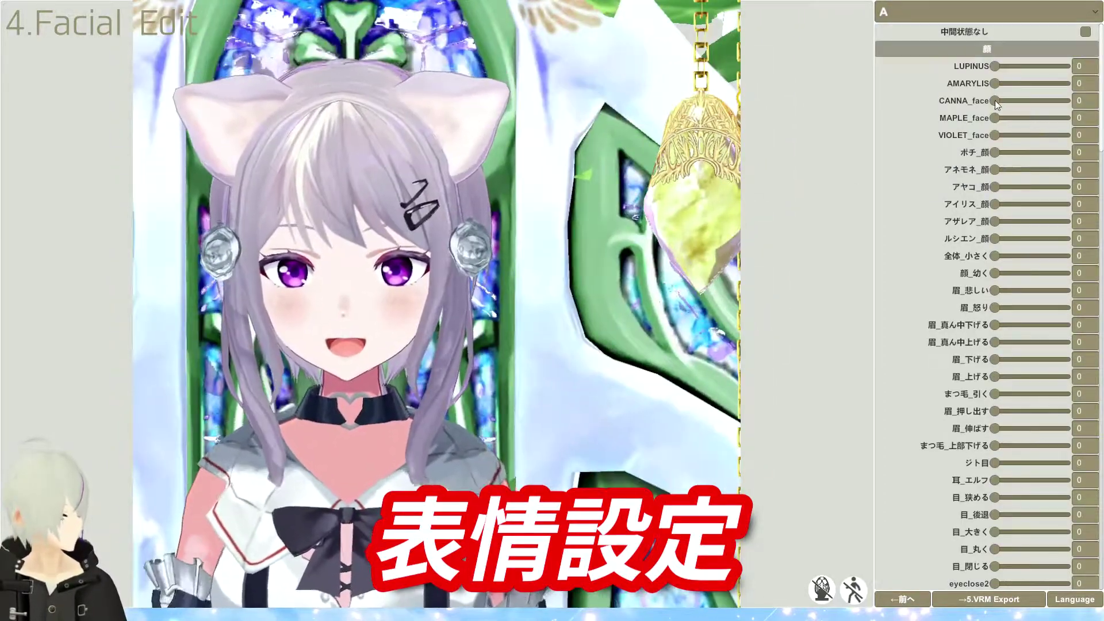
{"action": "scroll", "coordinate": [965, 173], "scroll_direction": "down", "scroll_amount": 3}
{"action": "scroll", "coordinate": [929, 243], "scroll_direction": "down", "scroll_amount": 5}
{"action": "scroll", "coordinate": [948, 220], "scroll_direction": "down", "scroll_amount": 5}
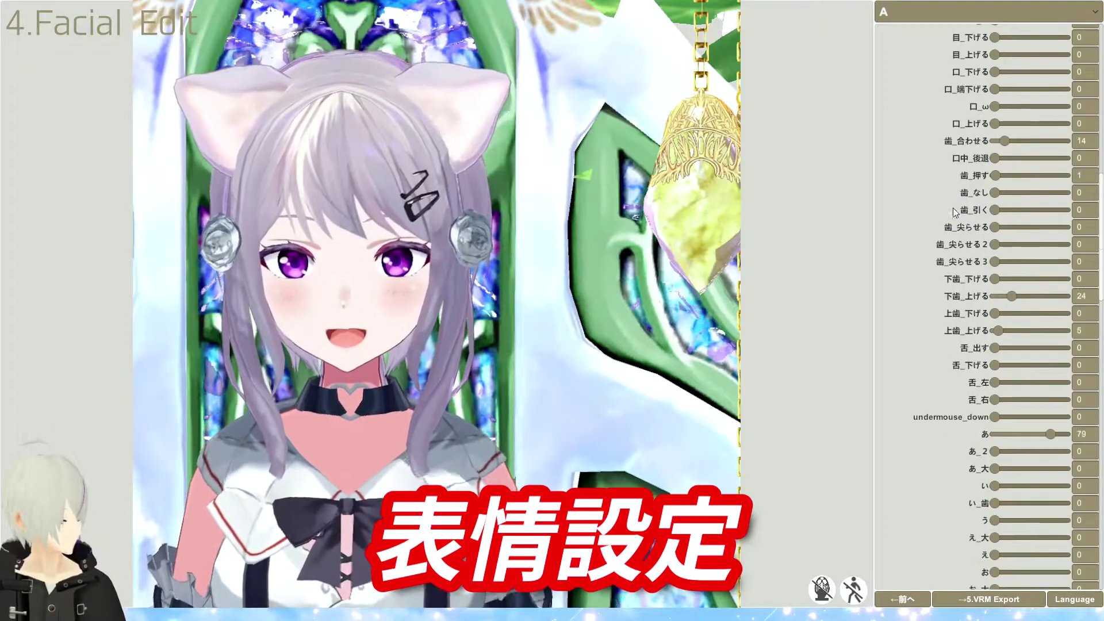
{"action": "scroll", "coordinate": [977, 287], "scroll_direction": "down", "scroll_amount": 5}
{"action": "mouse_move", "coordinate": [1052, 375]}
{"action": "left_mouse_down"}
{"action": "mouse_move", "coordinate": [988, 376]}
{"action": "mouse_move", "coordinate": [1042, 377]}
{"action": "left_mouse_up"}
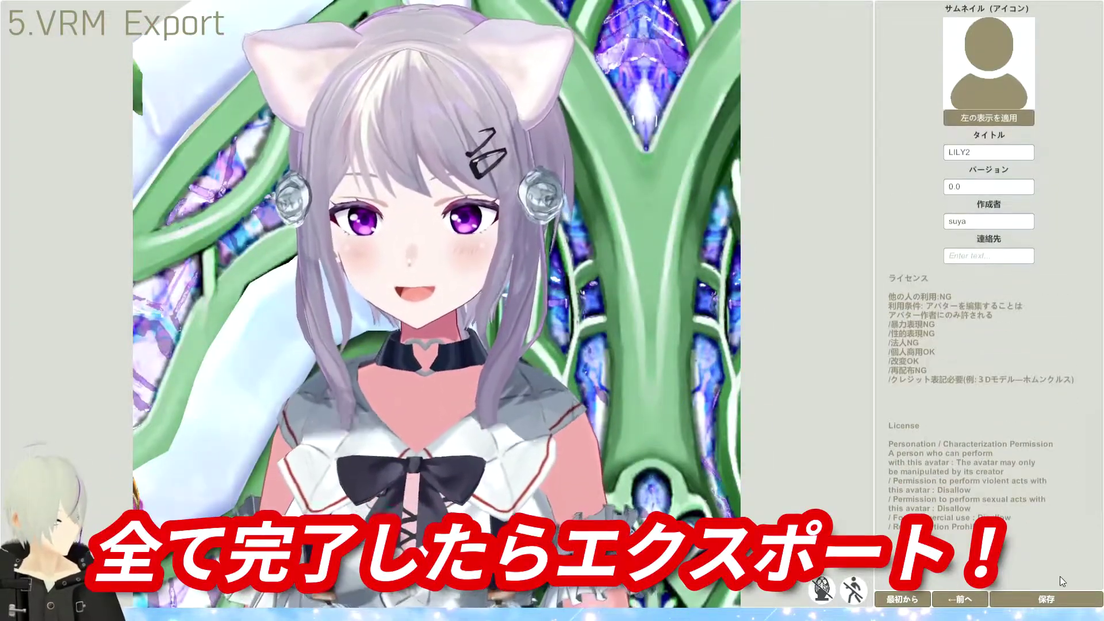
Export the avatar as VRM with 保存 and orbit the view to inspect it.
{"action": "left_click", "coordinate": [1063, 599]}
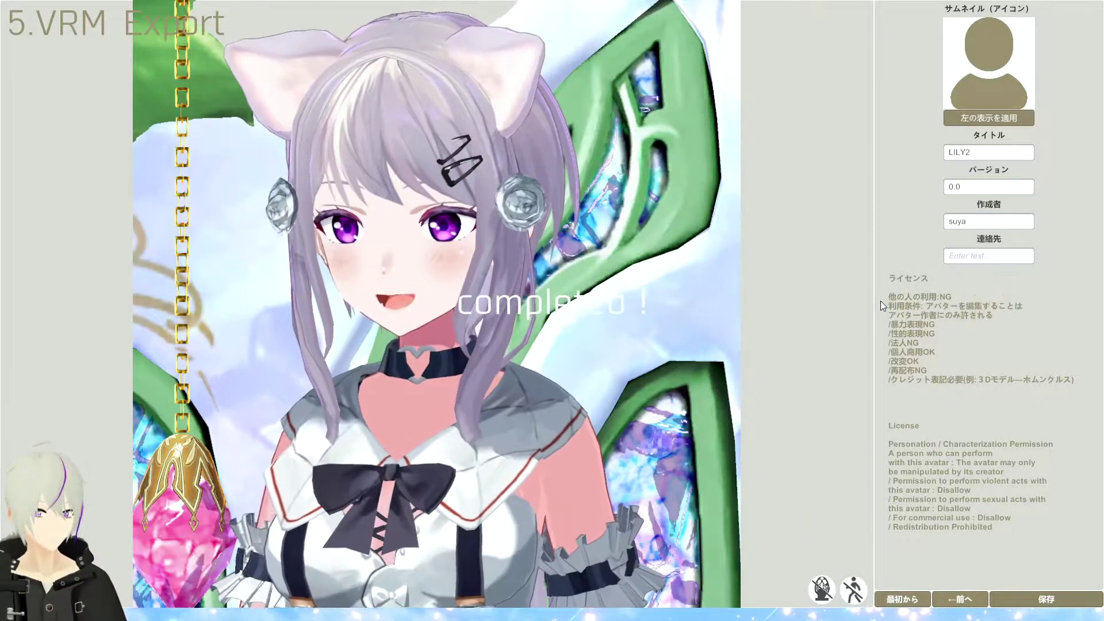
{"action": "scroll", "coordinate": [508, 312], "scroll_direction": "down", "scroll_amount": 5}
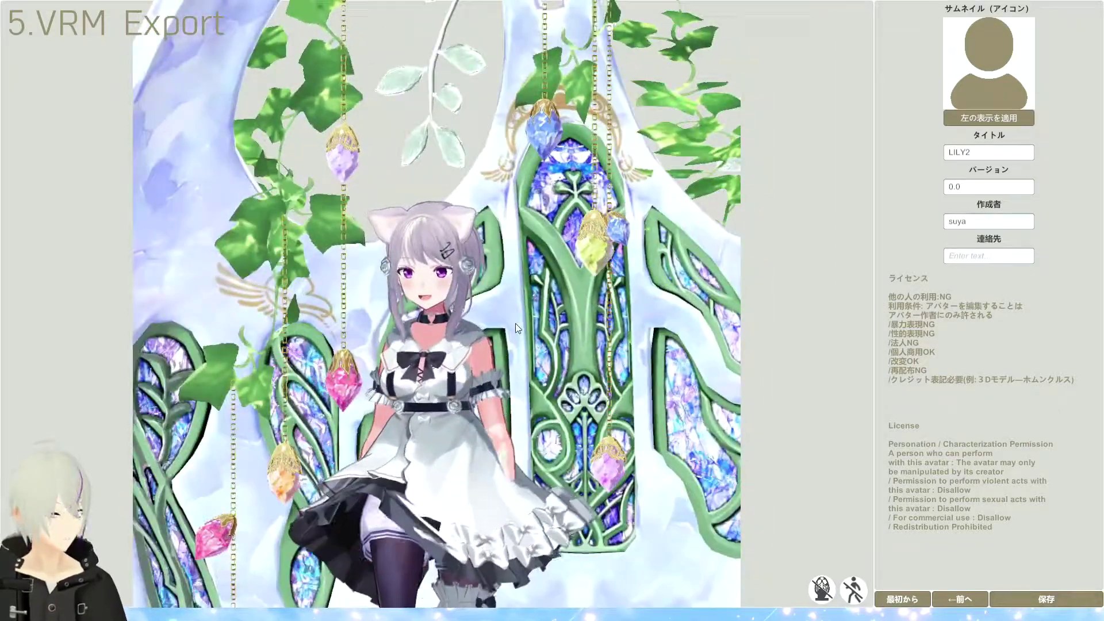
{"action": "mouse_move", "coordinate": [515, 324]}
{"action": "left_mouse_down"}
{"action": "mouse_move", "coordinate": [498, 335]}
{"action": "mouse_move", "coordinate": [512, 314]}
{"action": "left_mouse_up"}
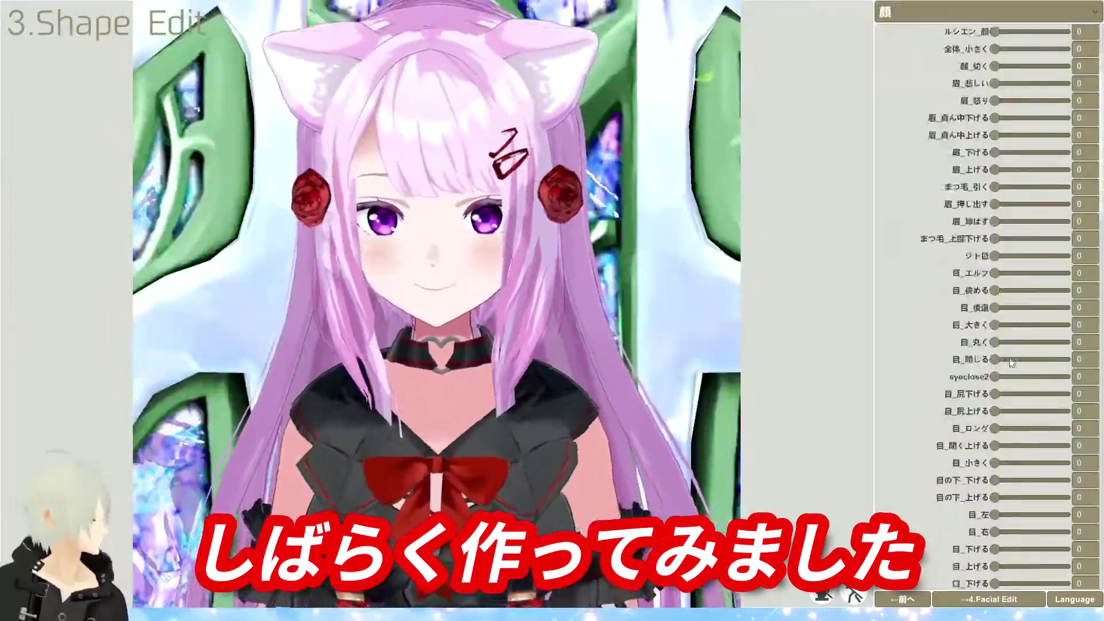
Scroll down through the pink-haired, cat-eared avatar's edit panel to browse its options.
{"action": "scroll", "coordinate": [996, 314], "scroll_direction": "down", "scroll_amount": 5}
{"action": "scroll", "coordinate": [996, 314], "scroll_direction": "down", "scroll_amount": 5}
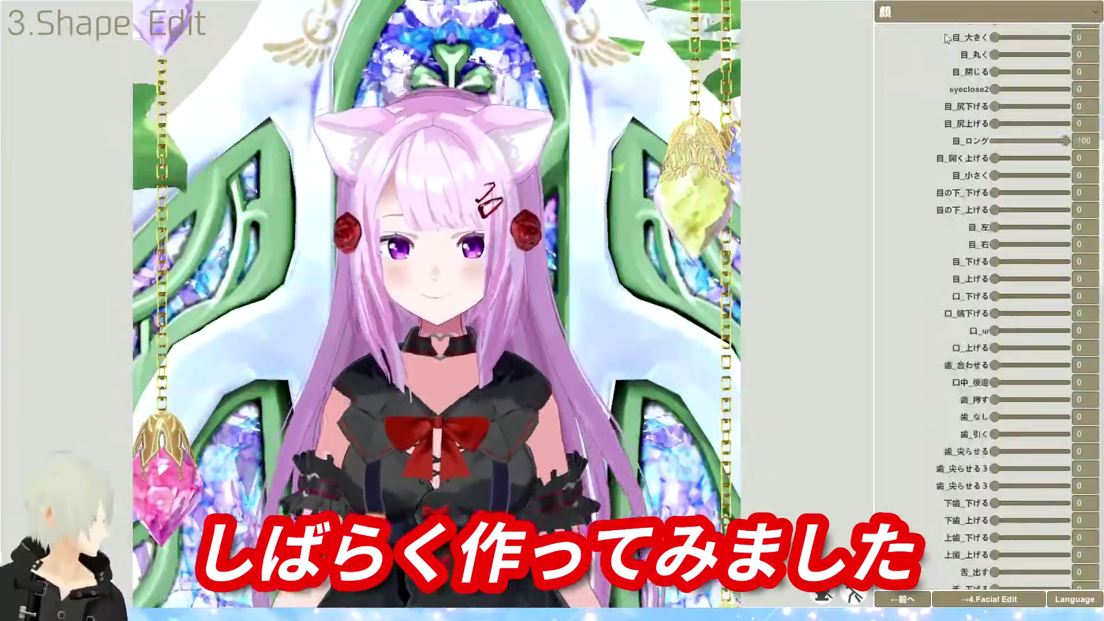
{"action": "scroll", "coordinate": [996, 313], "scroll_direction": "down", "scroll_amount": 5}
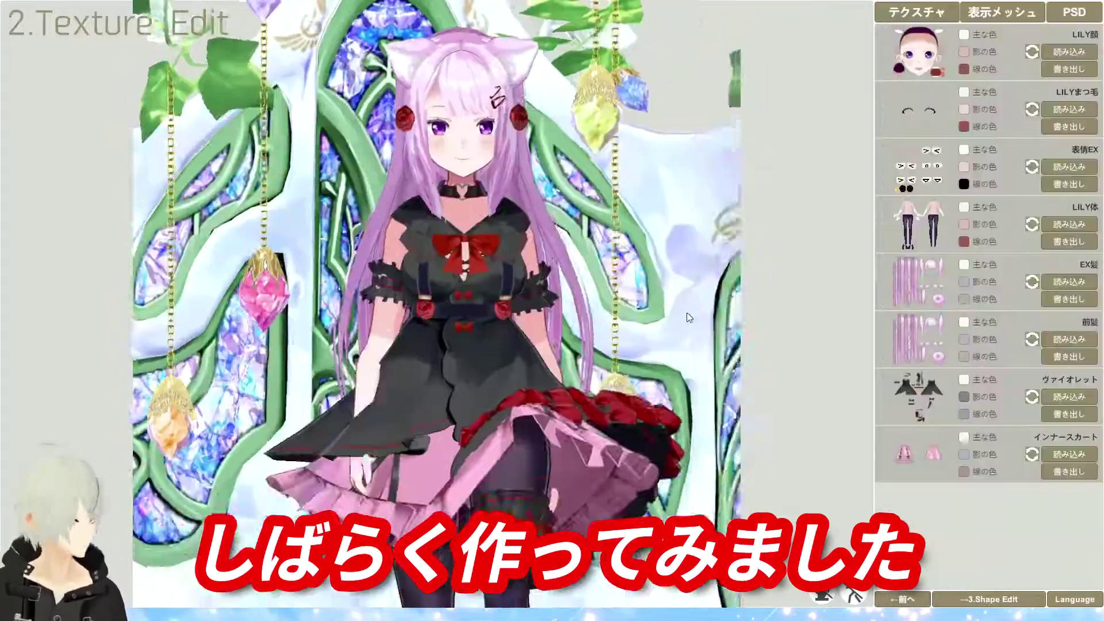